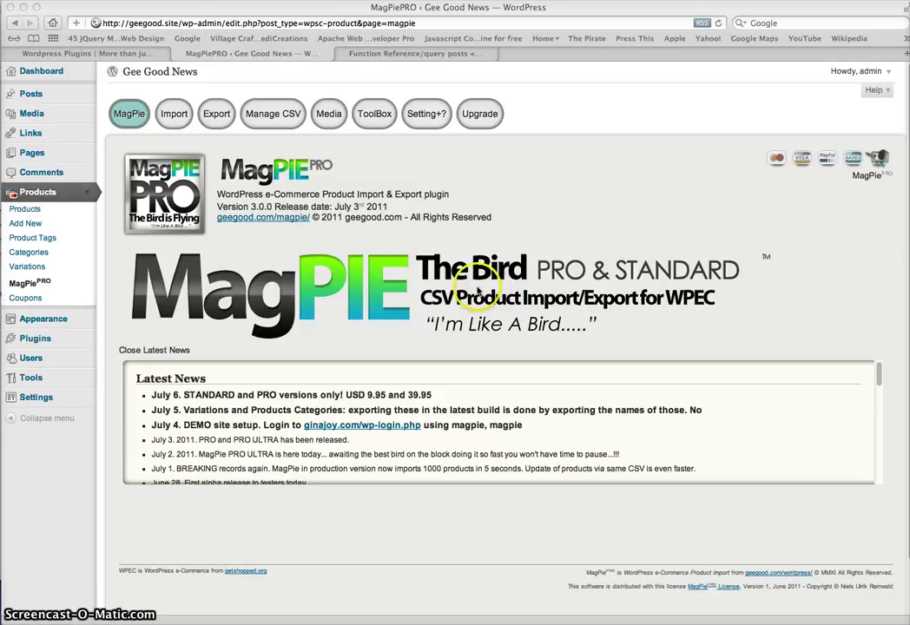
# - View the store's product list, then switch to Excel and examine the Pizza row in demo_thumbnails.csv
pyautogui.click(25, 209)
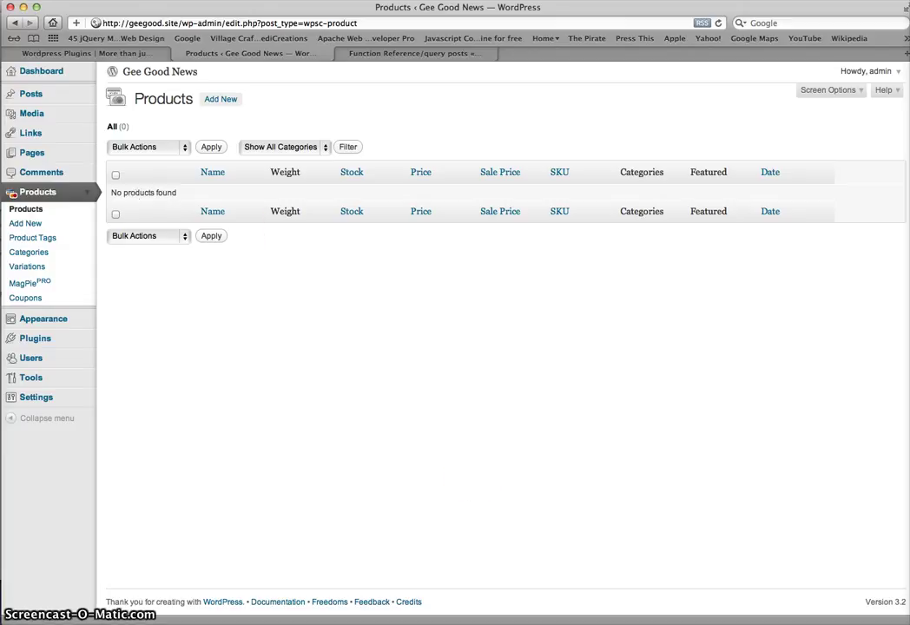
pyautogui.press('super+Tab')
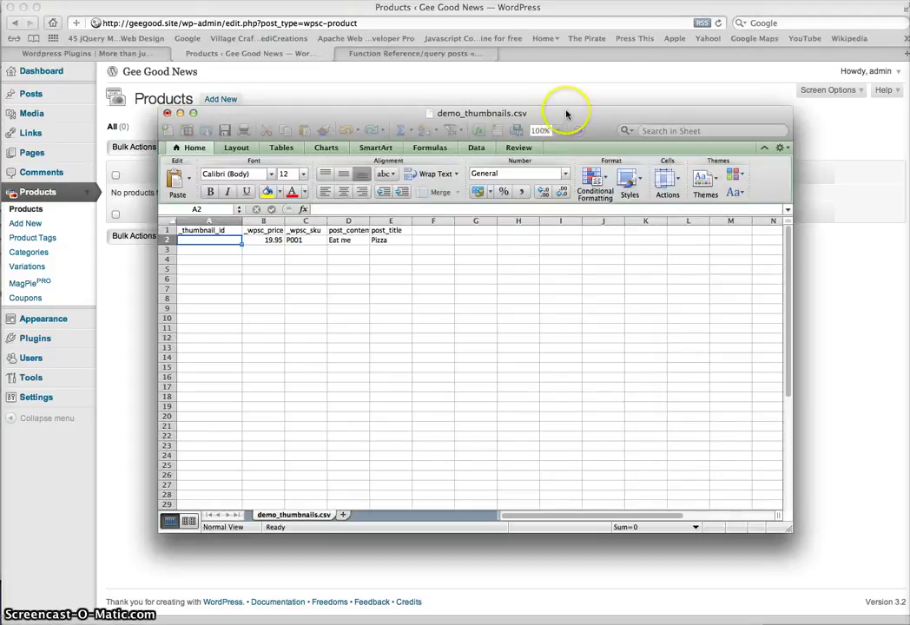
pyautogui.moveTo(567, 112); pyautogui.dragTo(582, 108)
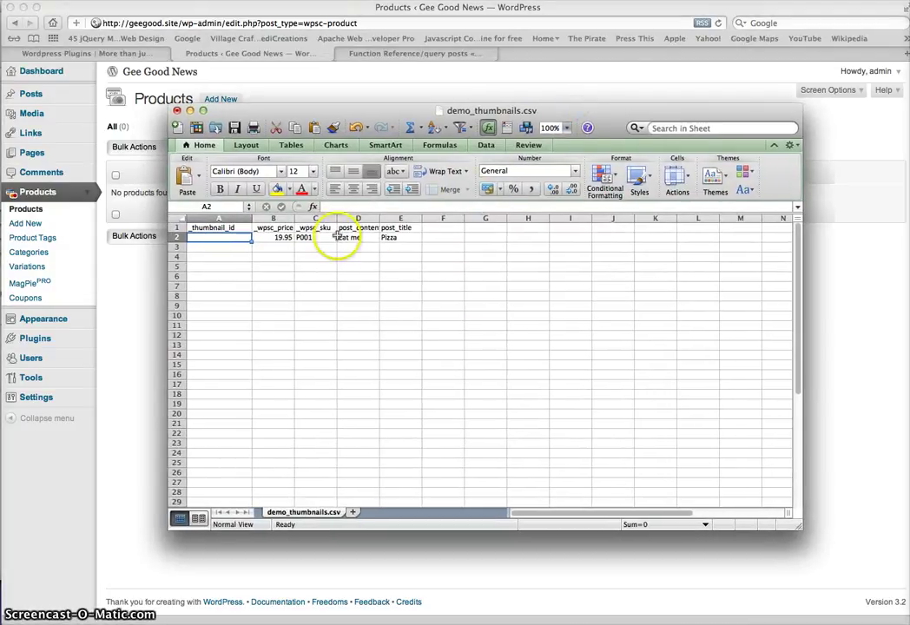
pyautogui.click(396, 238)
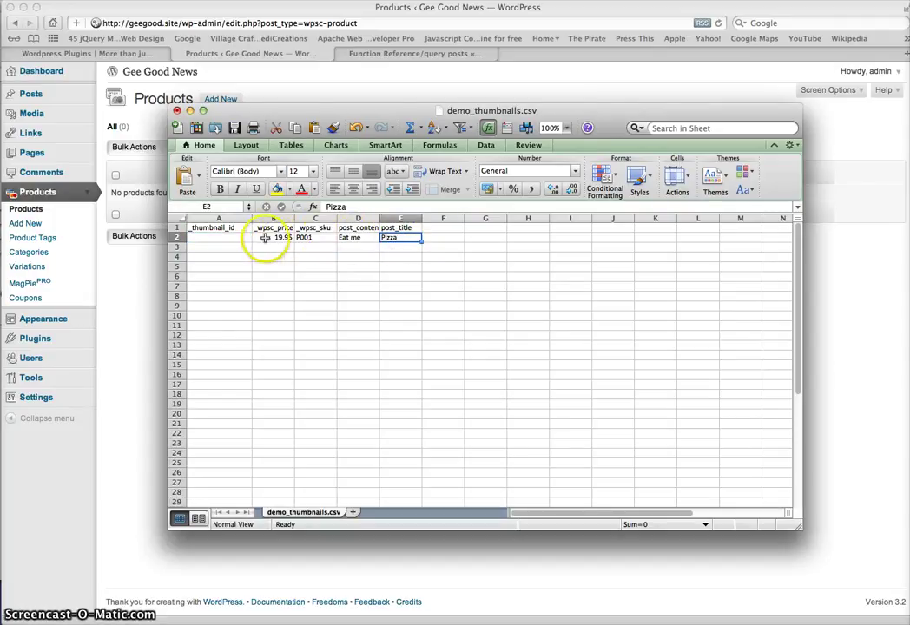
pyautogui.doubleClick(399, 238)
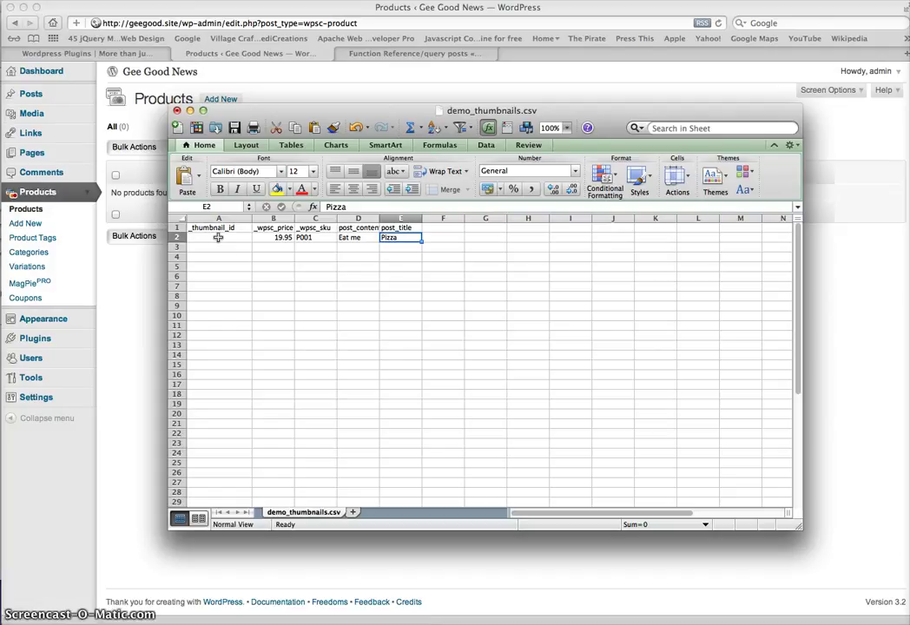
# - Switch back to the WordPress admin in Safari and permanently delete the pizza image from the media library
pyautogui.click(126, 169)
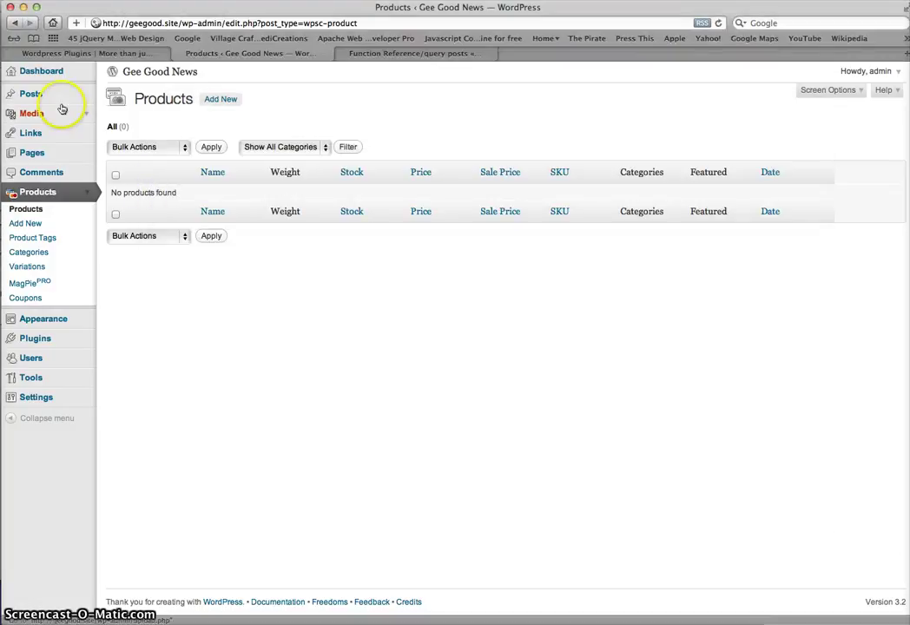
pyautogui.click(85, 114)
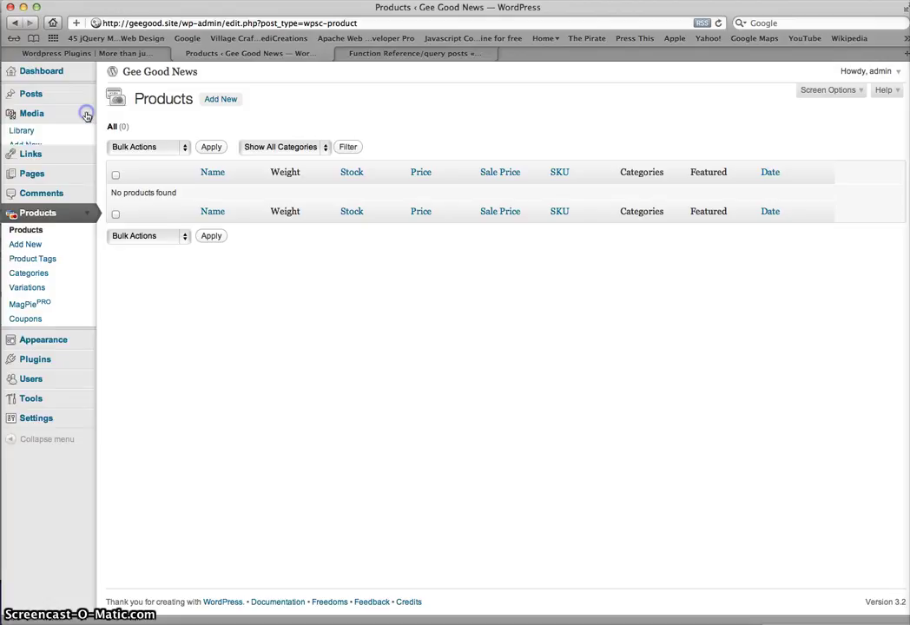
pyautogui.click(28, 131)
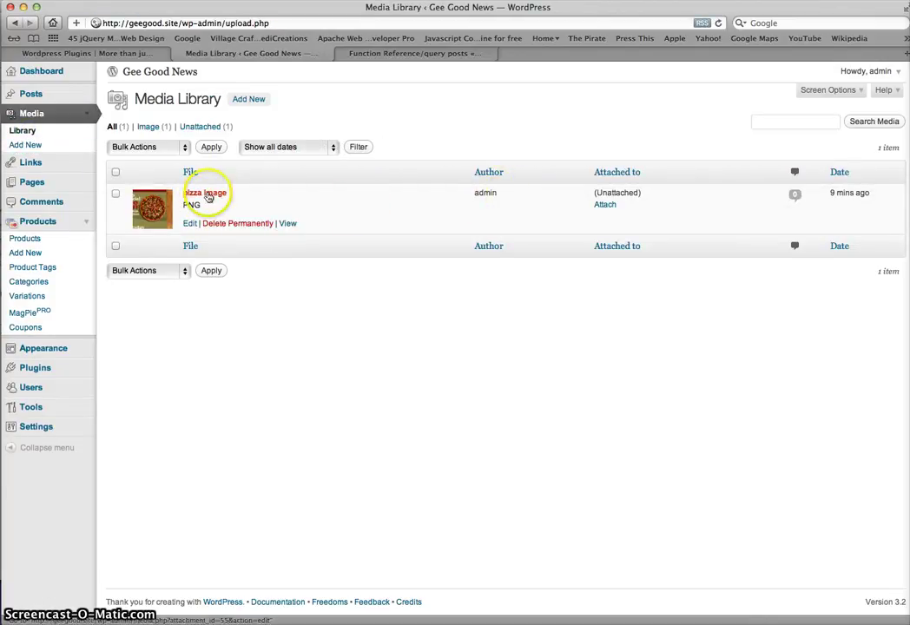
pyautogui.click(118, 173)
pyautogui.click(136, 153)
pyautogui.click(142, 163)
pyautogui.click(213, 147)
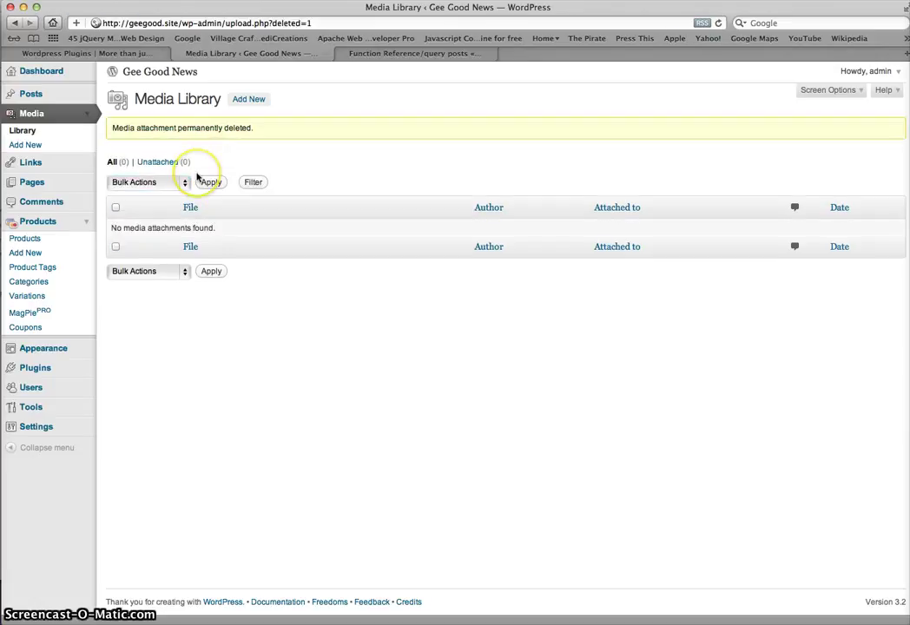
# - Upload the pizza image from the Desktop as new media, keeping its title "pizza image"
pyautogui.click(249, 98)
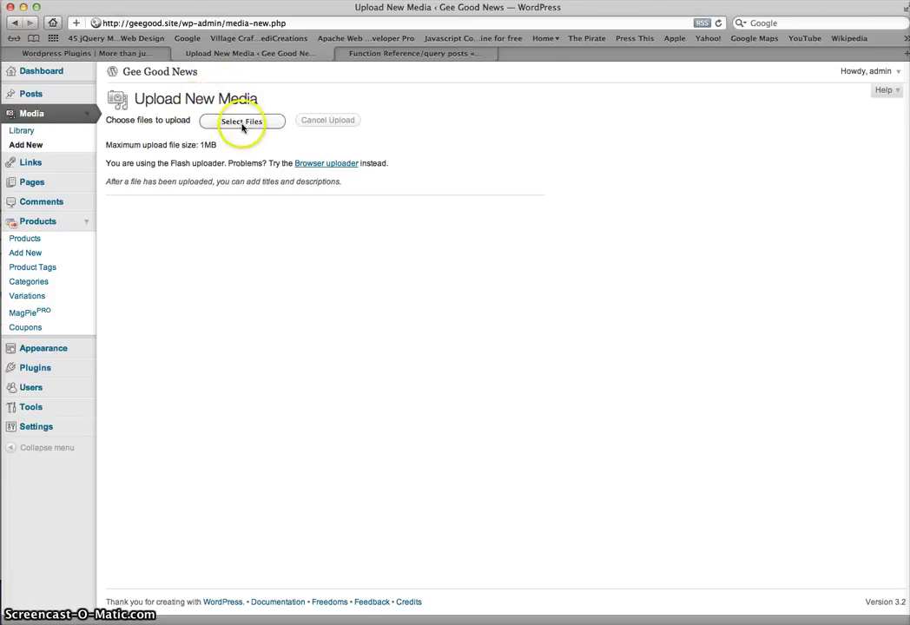
pyautogui.click(242, 123)
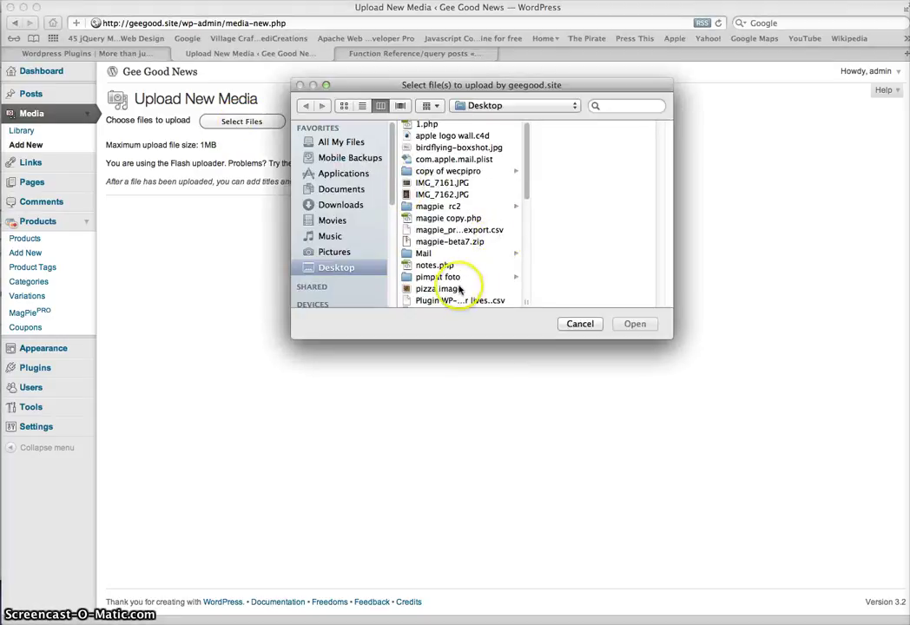
pyautogui.click(454, 291)
pyautogui.click(628, 324)
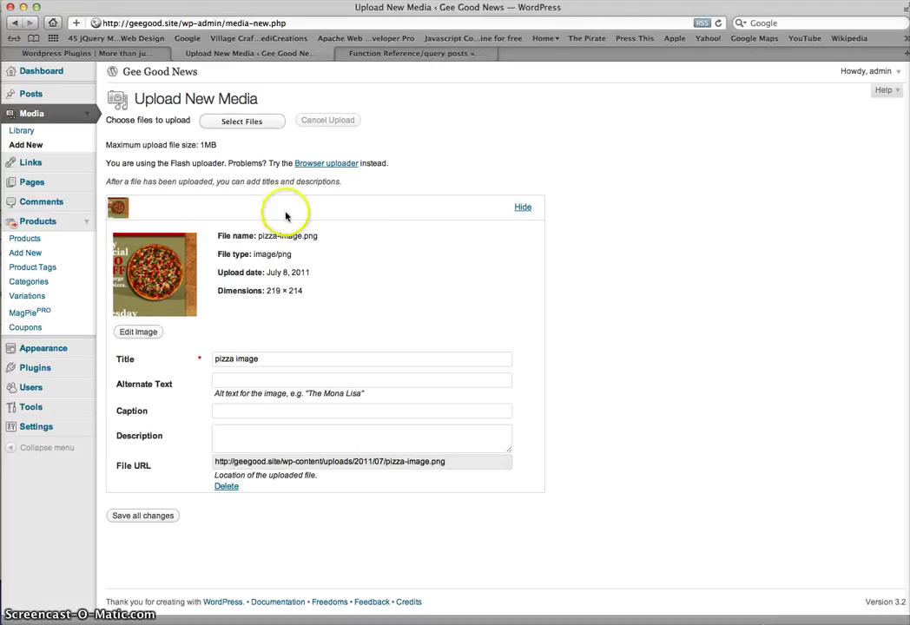
pyautogui.click(237, 360)
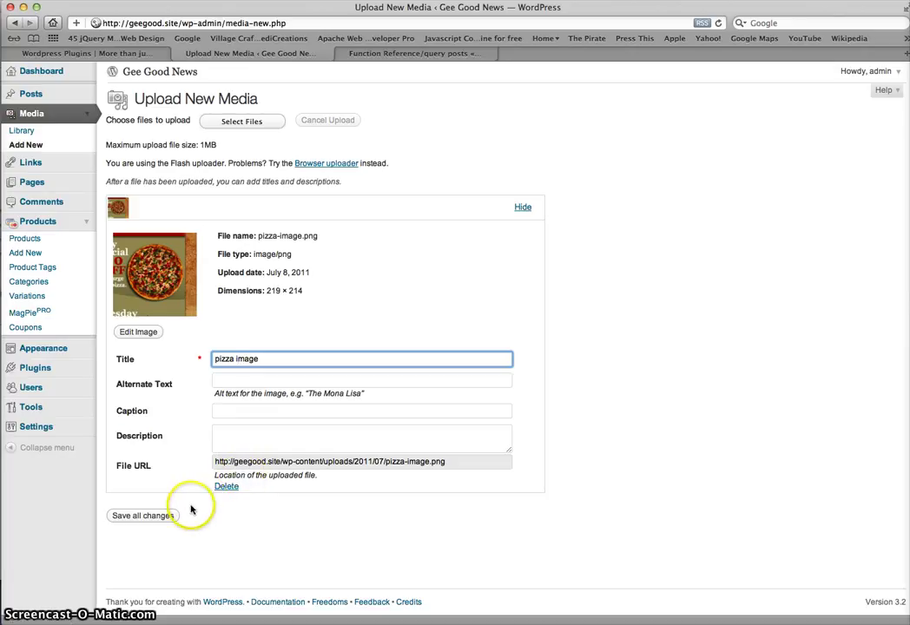
# - Look up the pizza image's attachment ID in the media library and enter 57 as the Pizza row's _thumbnail_id in Excel
pyautogui.click(22, 131)
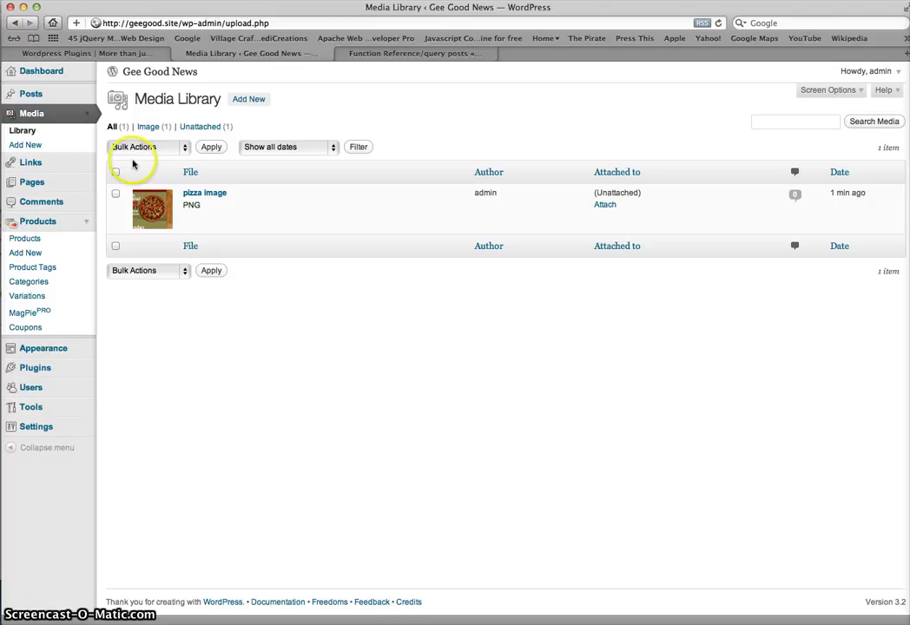
pyautogui.moveTo(215, 195)
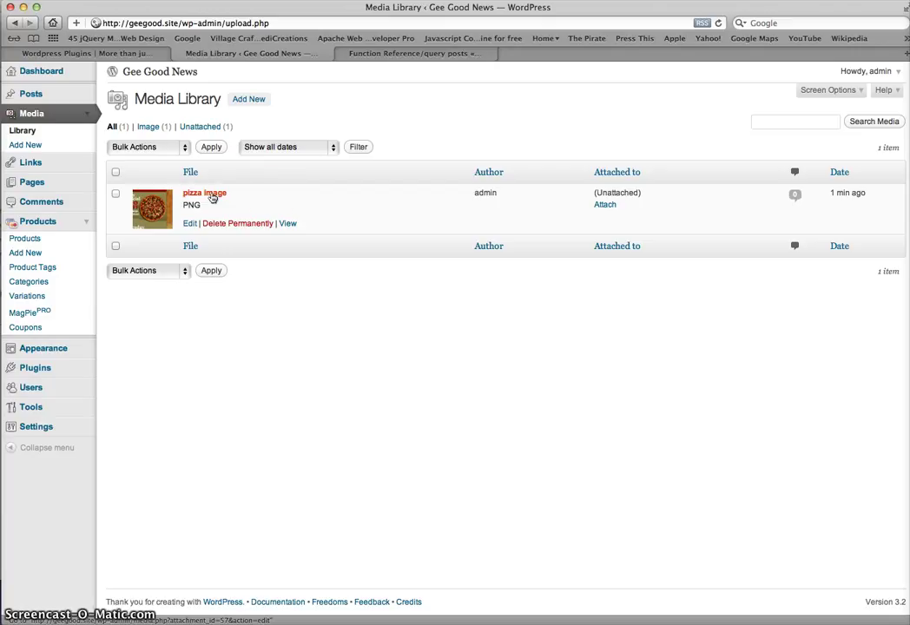
pyautogui.press('super+Tab')
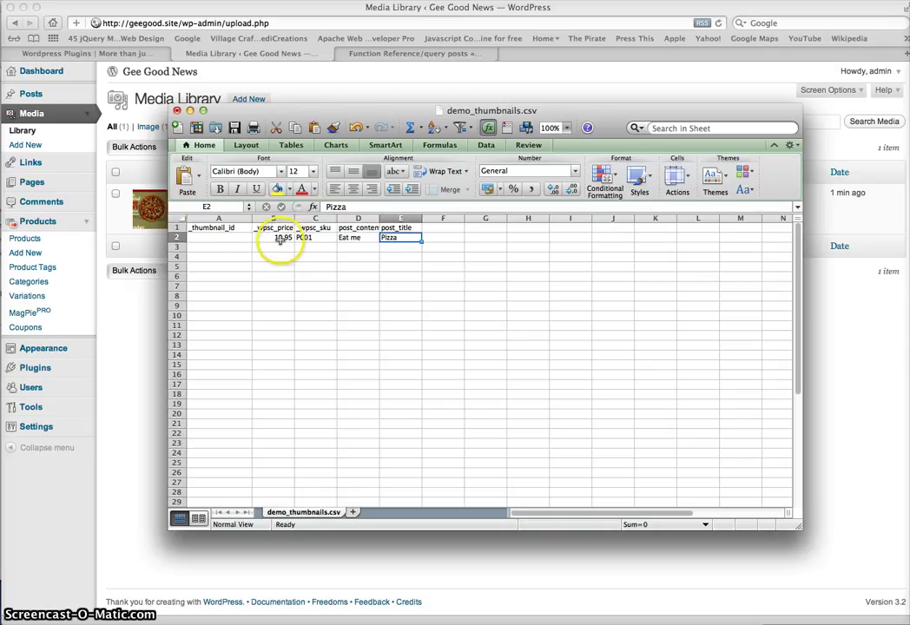
pyautogui.click(241, 238)
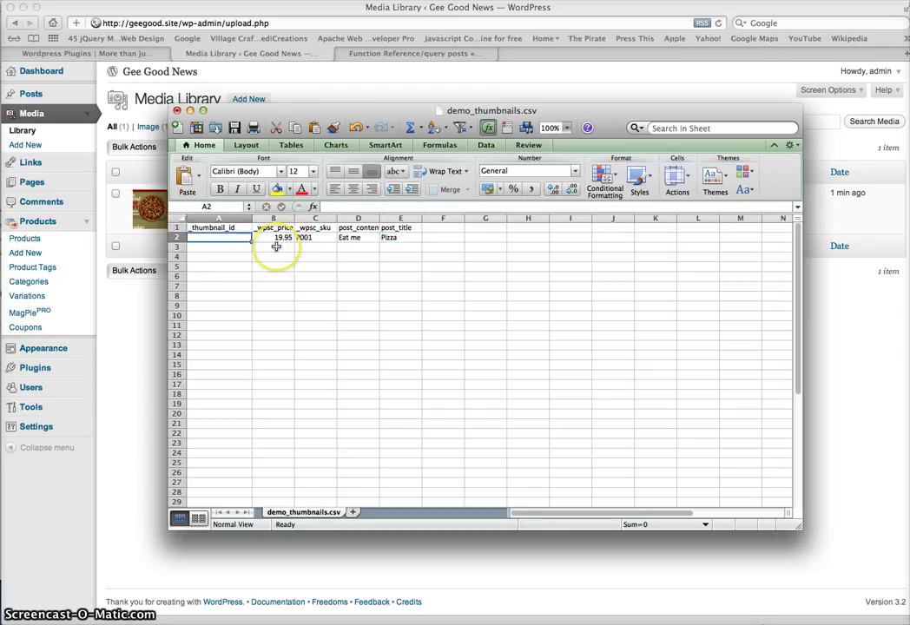
pyautogui.write('57')
pyautogui.press('Return')
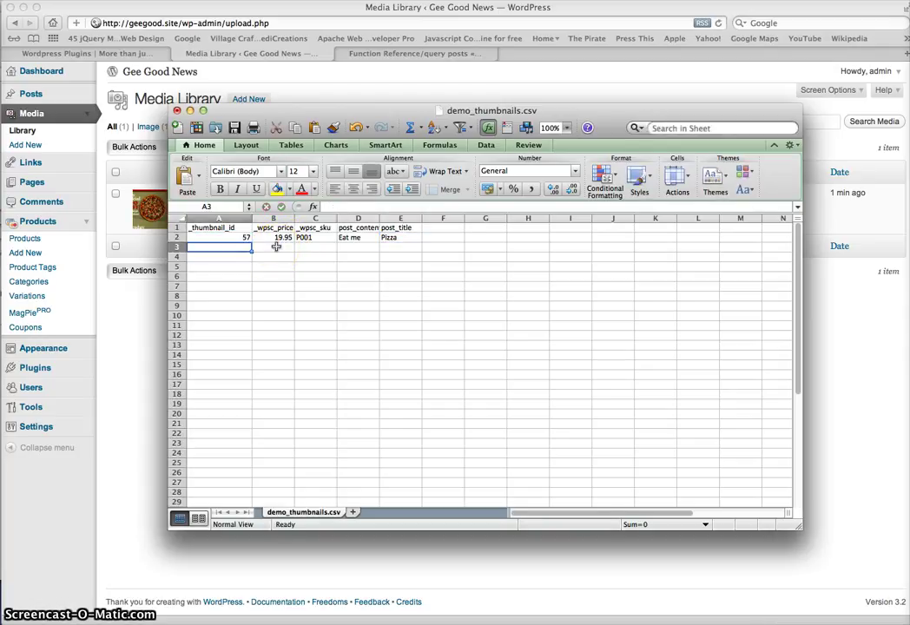
pyautogui.press('Up')
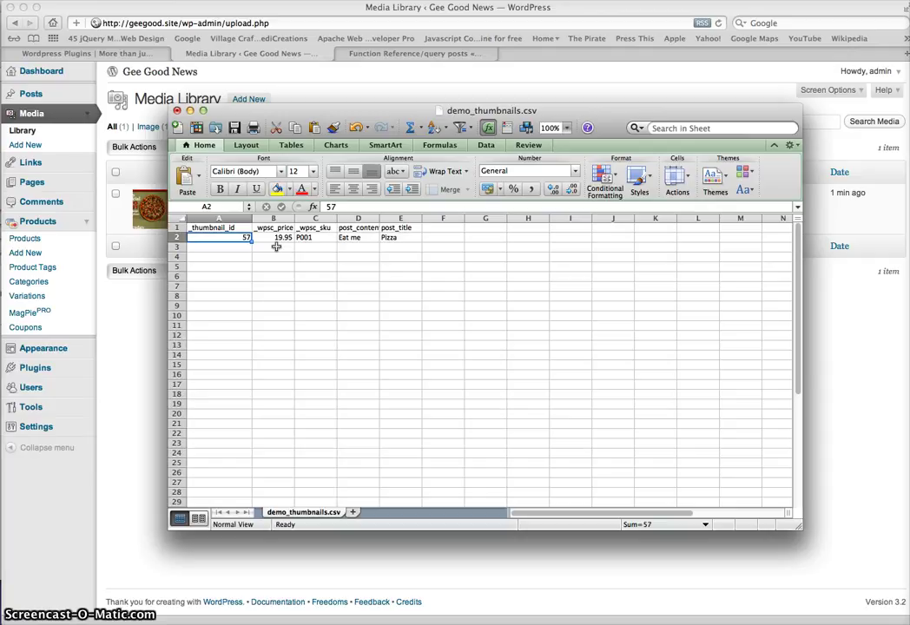
pyautogui.click(337, 207)
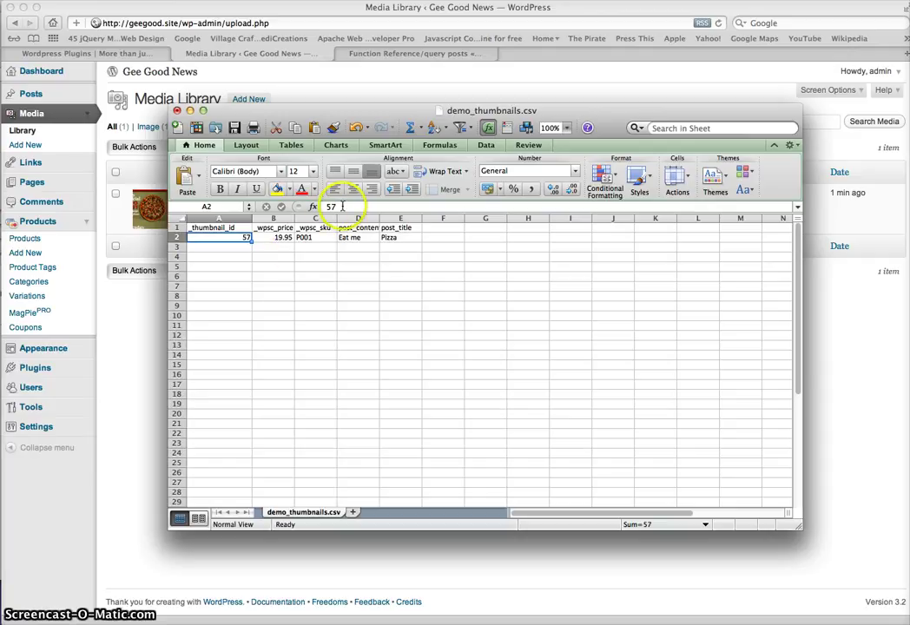
pyautogui.write(',')
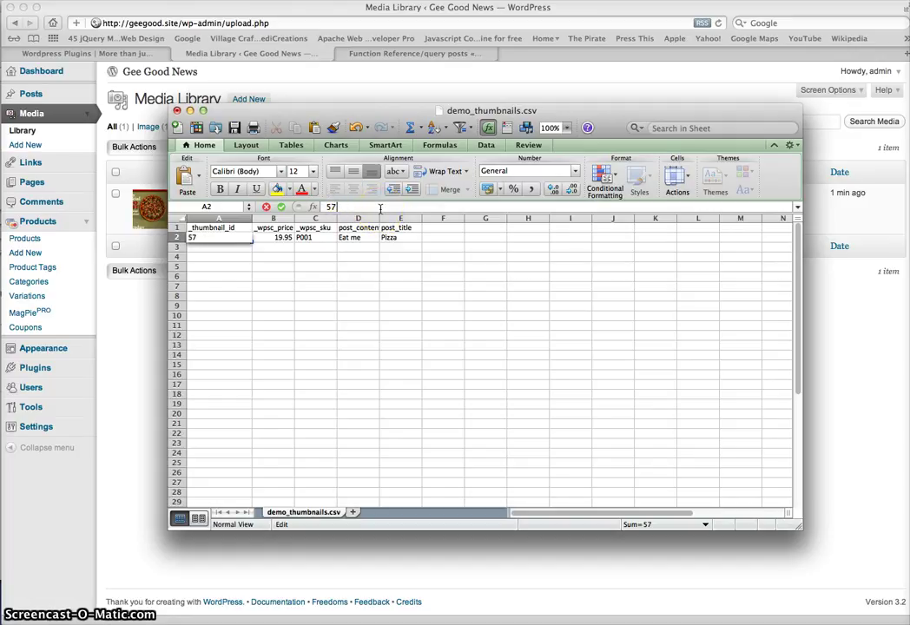
pyautogui.press('Escape')
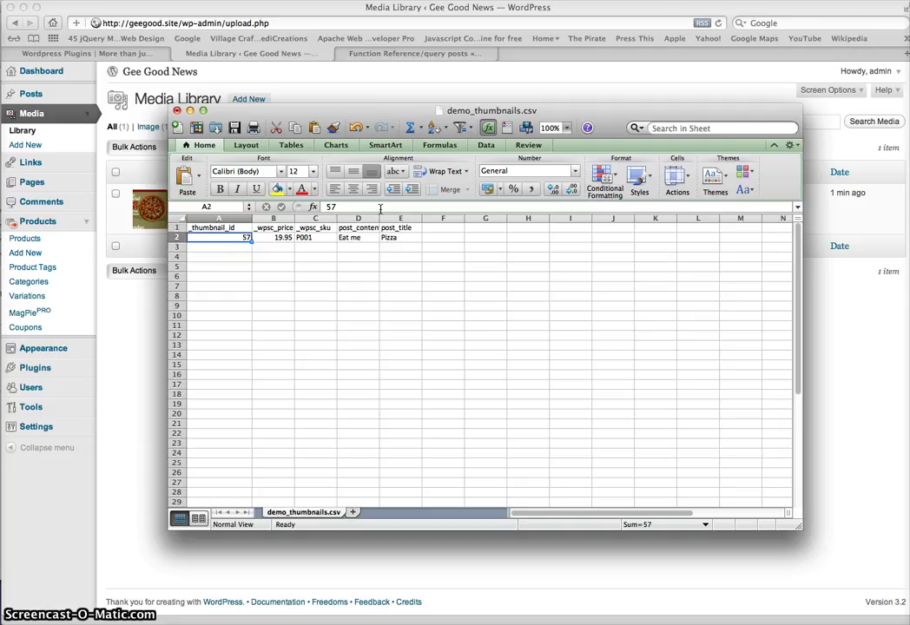
pyautogui.press('Right')
pyautogui.press('Right')
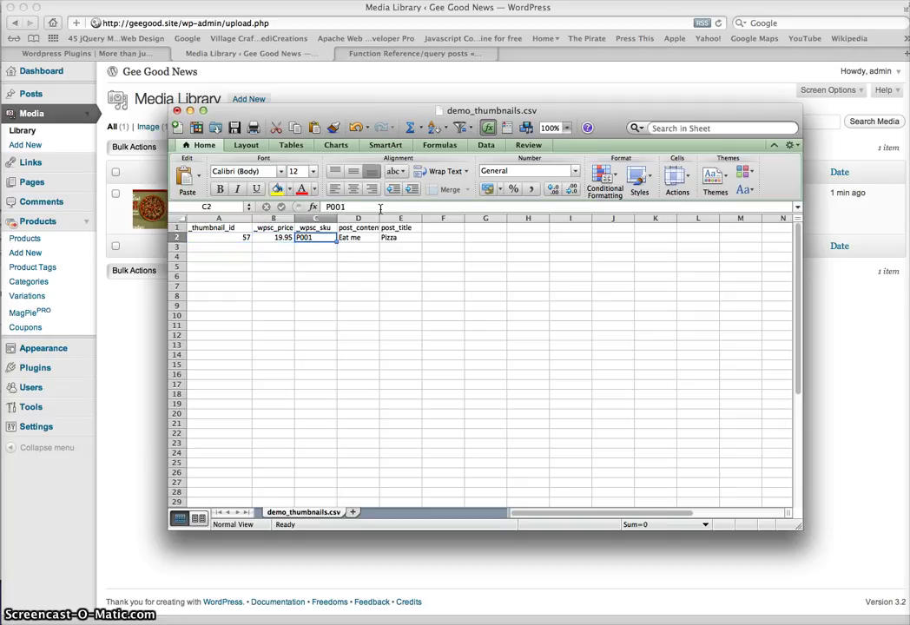
pyautogui.press('Left')
pyautogui.press('Left')
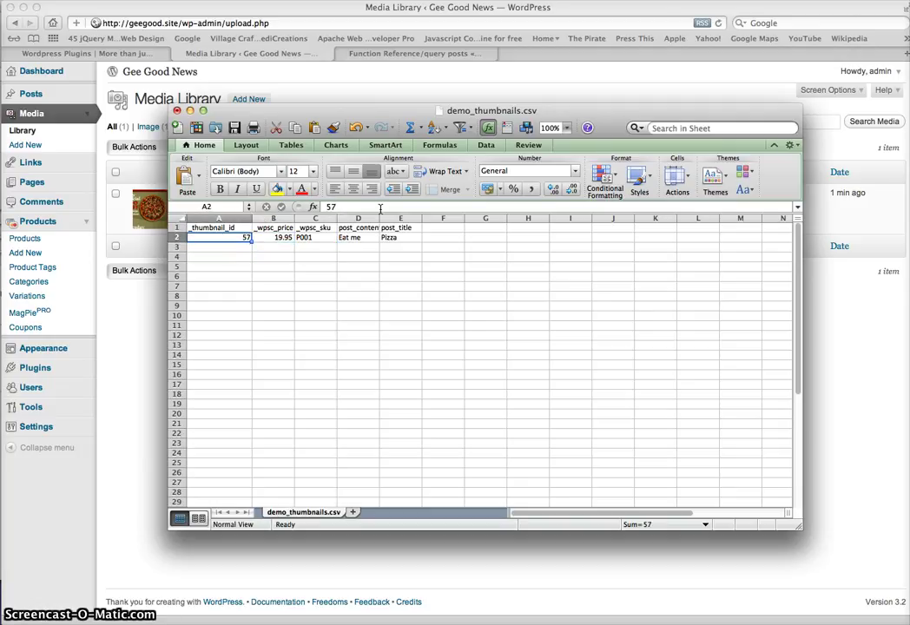
pyautogui.press('Up')
pyautogui.press('Down')
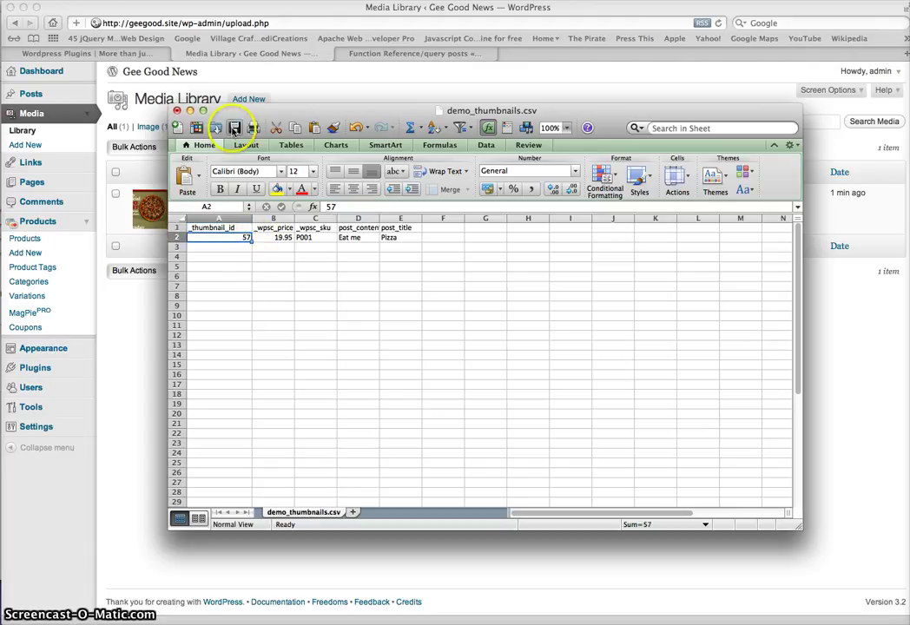
# - Save demo_thumbnails.csv, then switch to the WordPress admin in Safari and view the product list
pyautogui.click(234, 128)
pyautogui.click(586, 373)
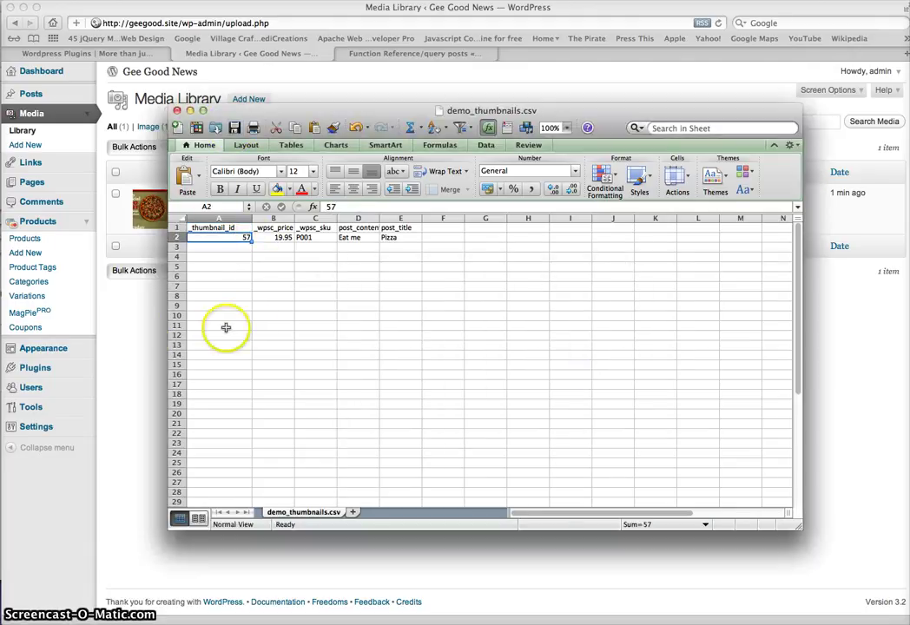
pyautogui.click(144, 320)
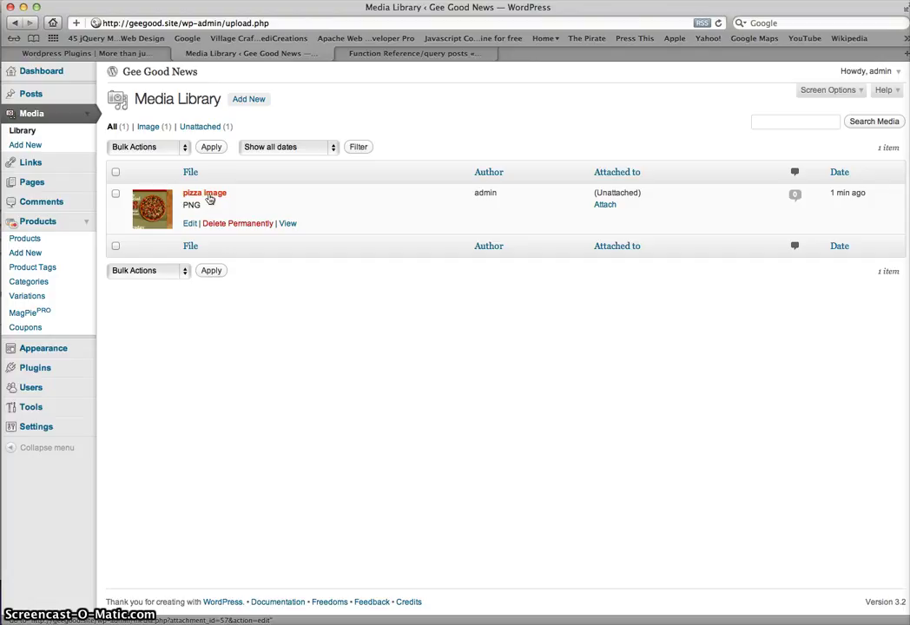
pyautogui.click(18, 238)
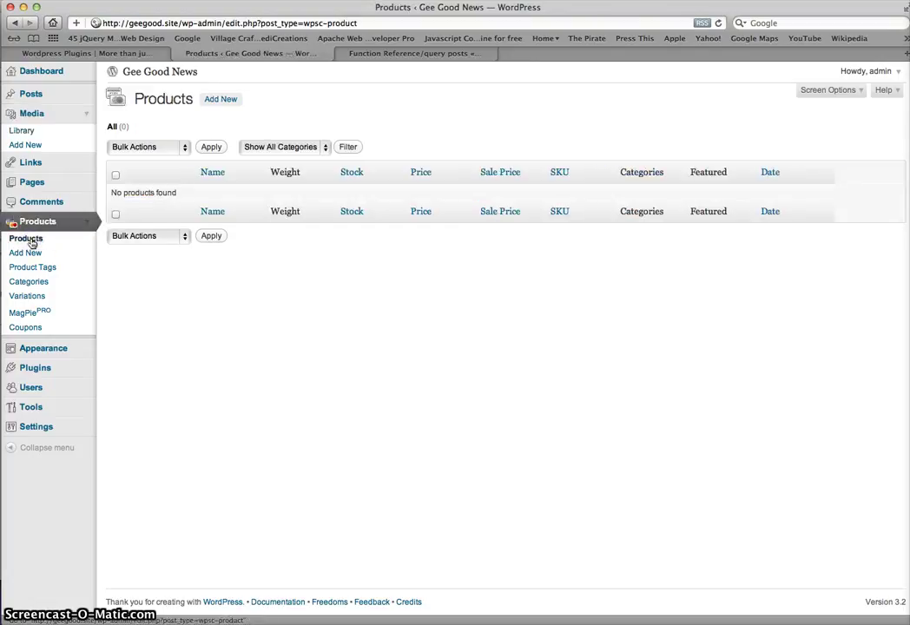
pyautogui.click(175, 192)
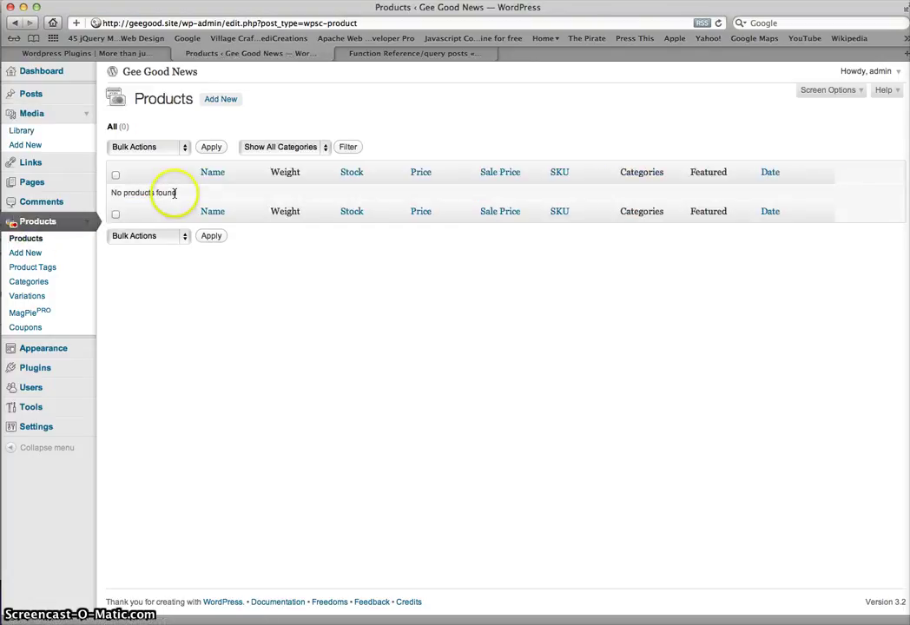
# - Open MagPie PRO's import page and choose demo_thumbnails.csv among the online stored CSV files
pyautogui.click(42, 313)
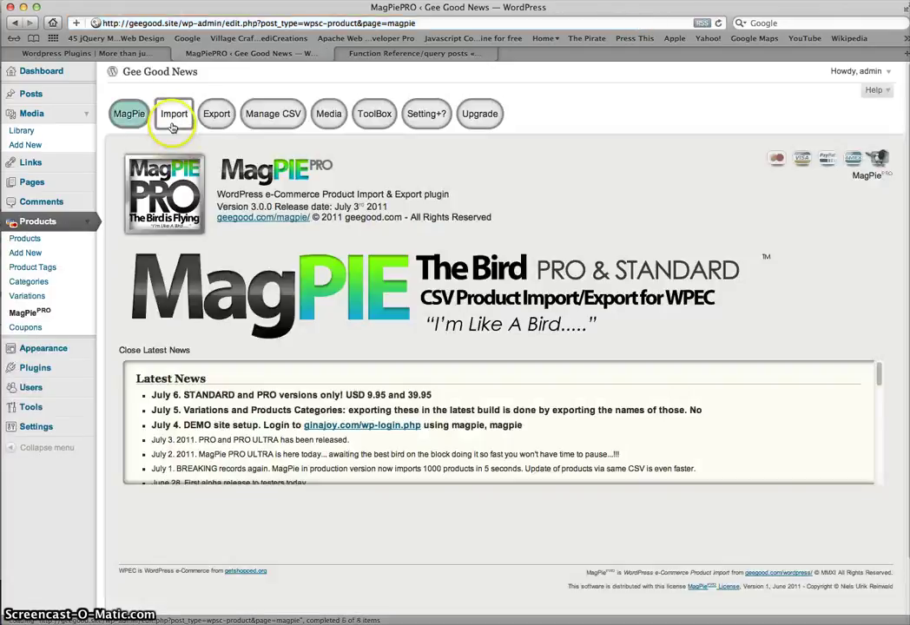
pyautogui.click(174, 114)
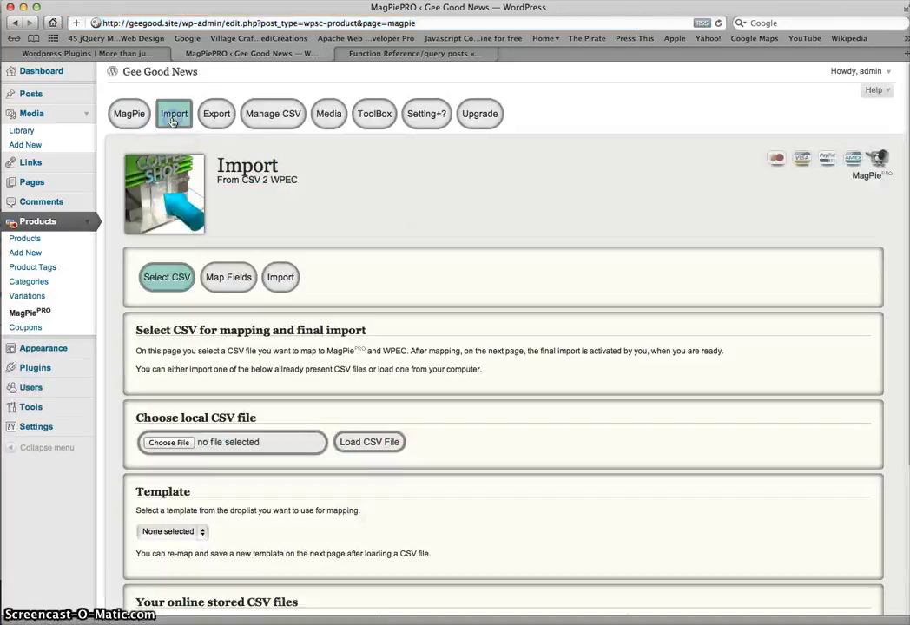
pyautogui.scroll(-5, 569, 395)
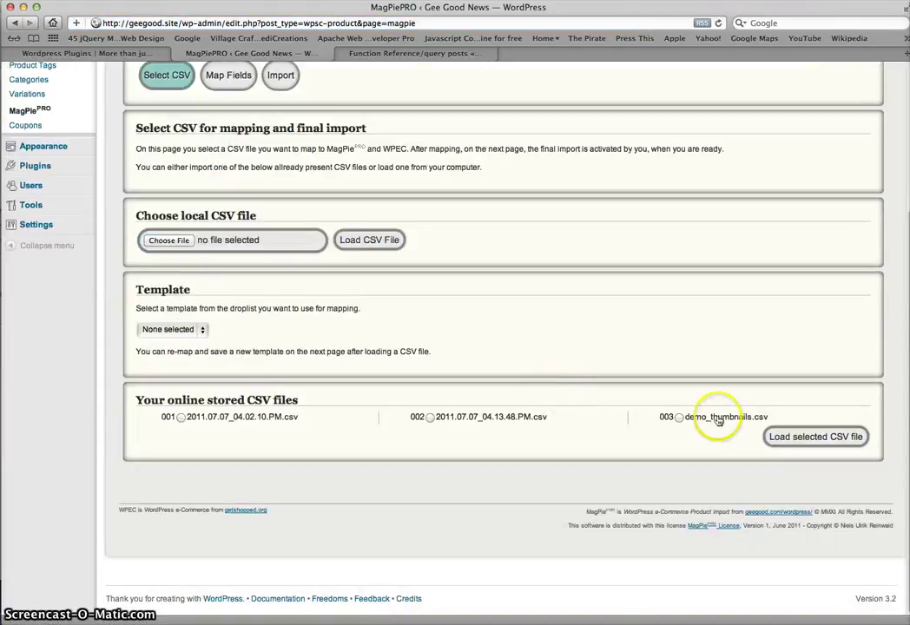
pyautogui.click(679, 416)
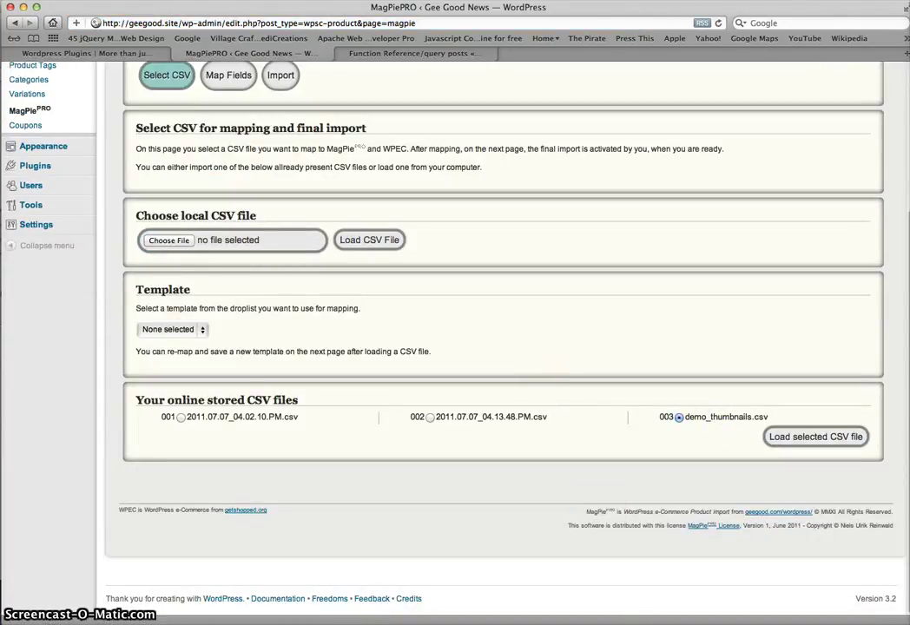
# - Switch to the Finder and view demo_thumbnails.csv in the site's csv uploads folder
pyautogui.click(168, 240)
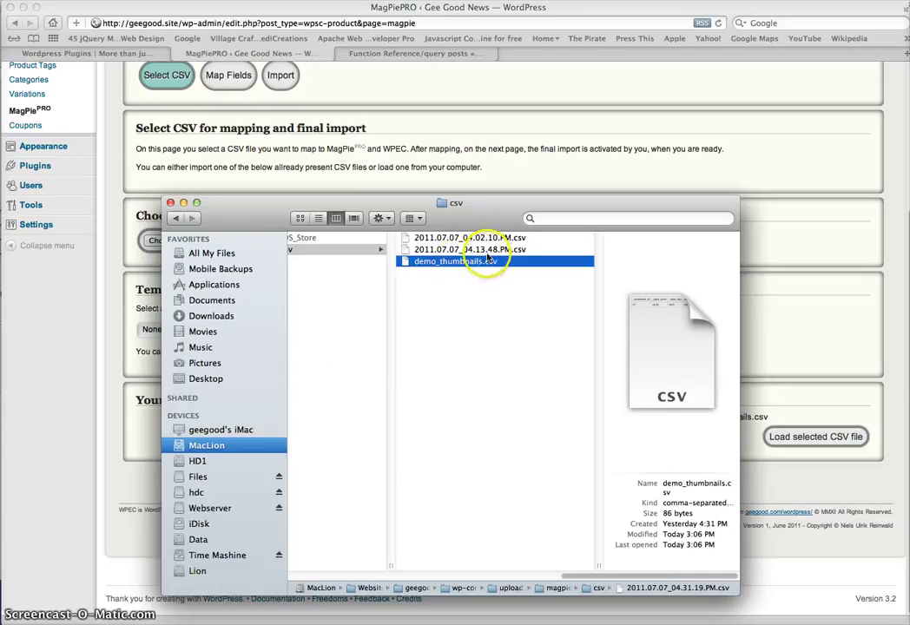
pyautogui.moveTo(472, 204); pyautogui.dragTo(464, 224)
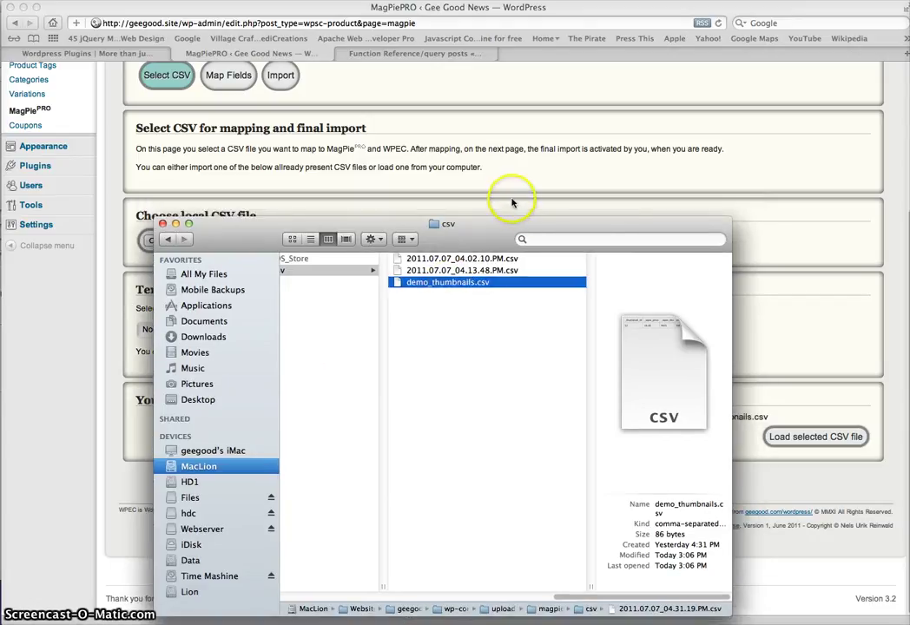
# - Return to Safari, load the selected demo_thumbnails.csv into MagPie PRO and view its field mapping
pyautogui.press('Escape')
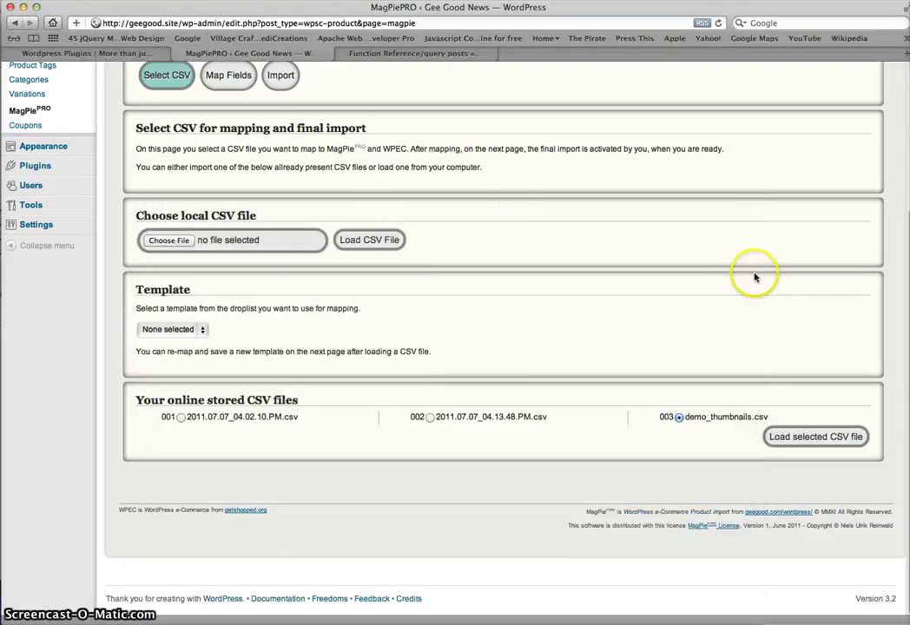
pyautogui.click(815, 438)
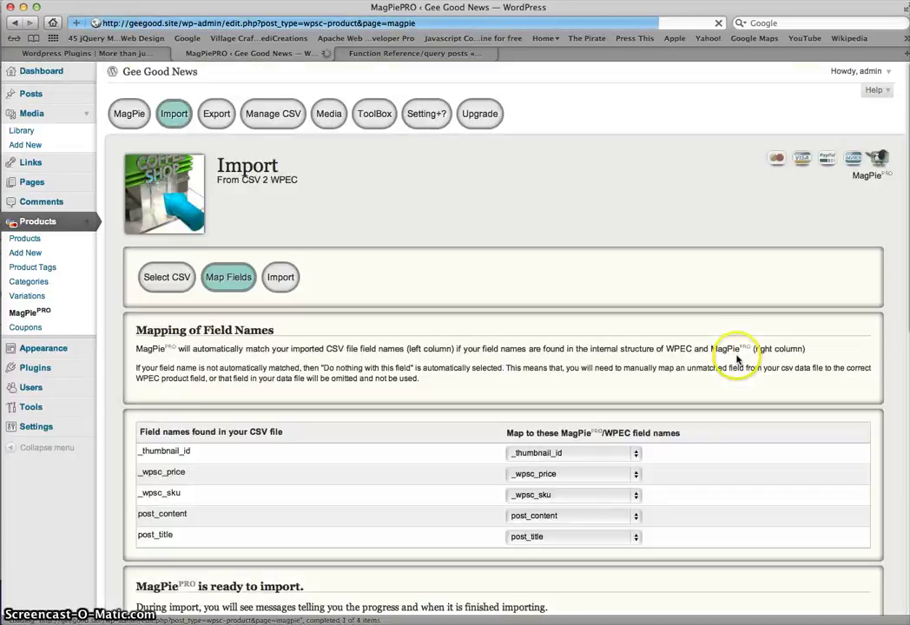
pyautogui.scroll(-3, 736, 360)
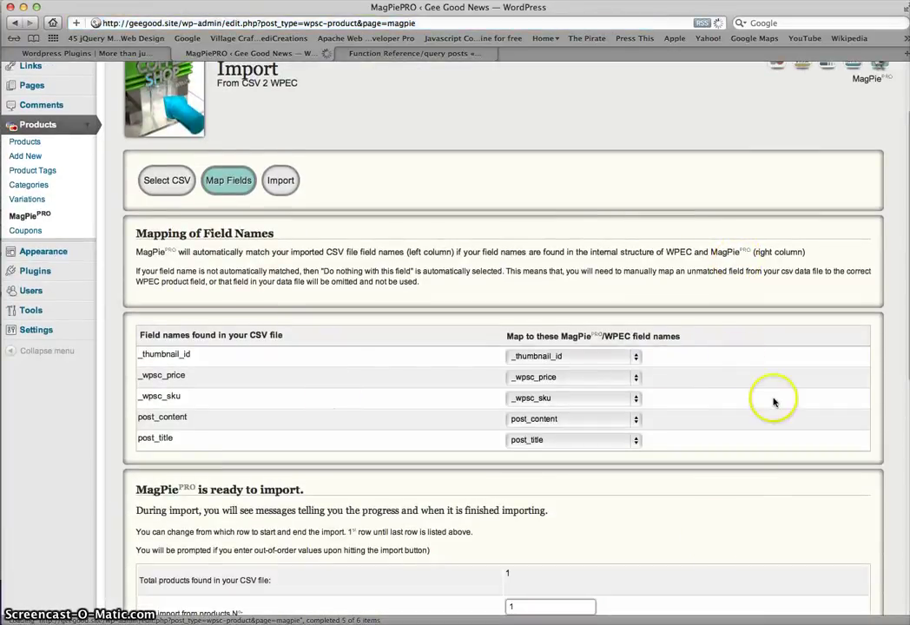
# - Enable inserting new products when the _wpsc_sku or ID is not found, and start the import
pyautogui.scroll(-6, 737, 334)
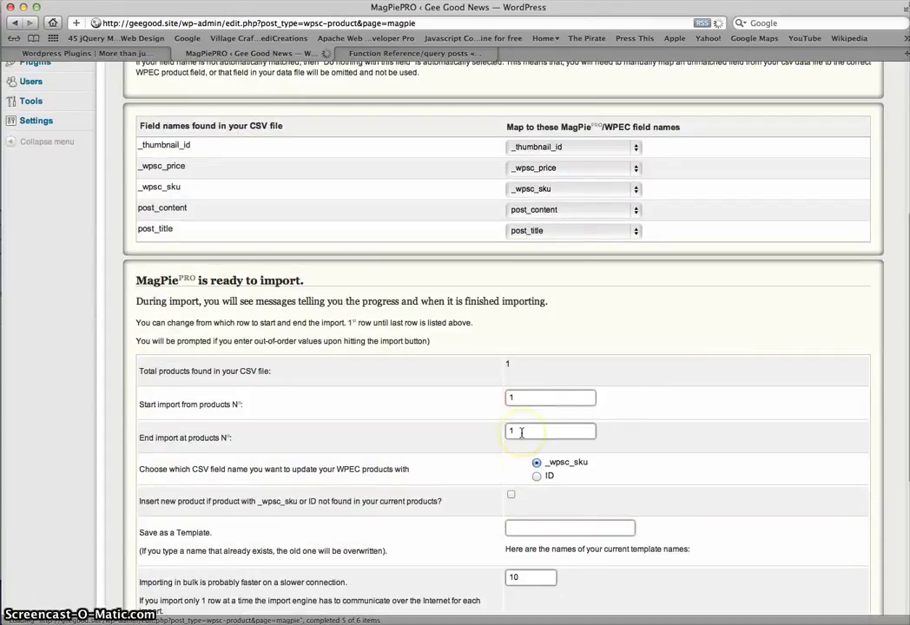
pyautogui.scroll(-3, 512, 431)
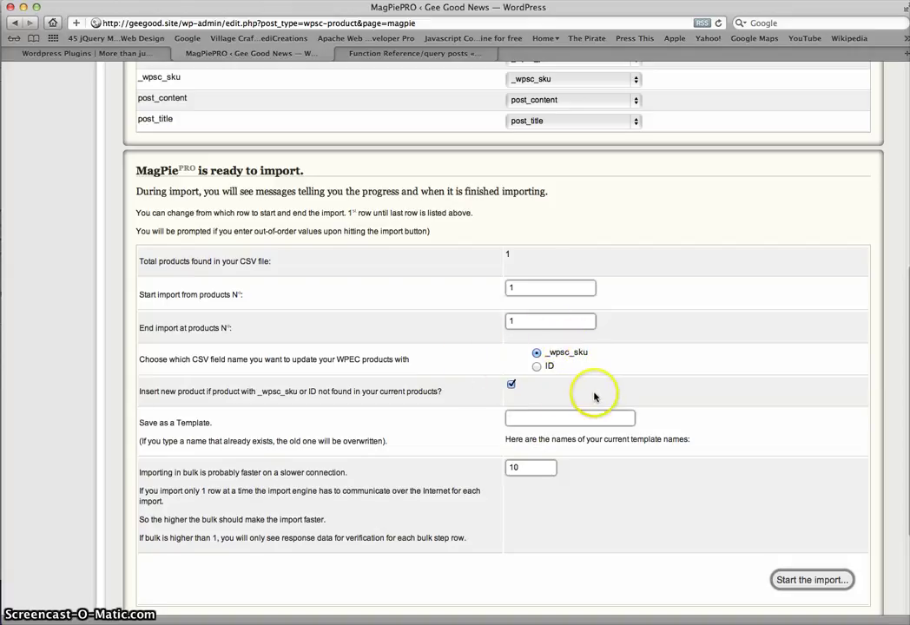
pyautogui.click(814, 581)
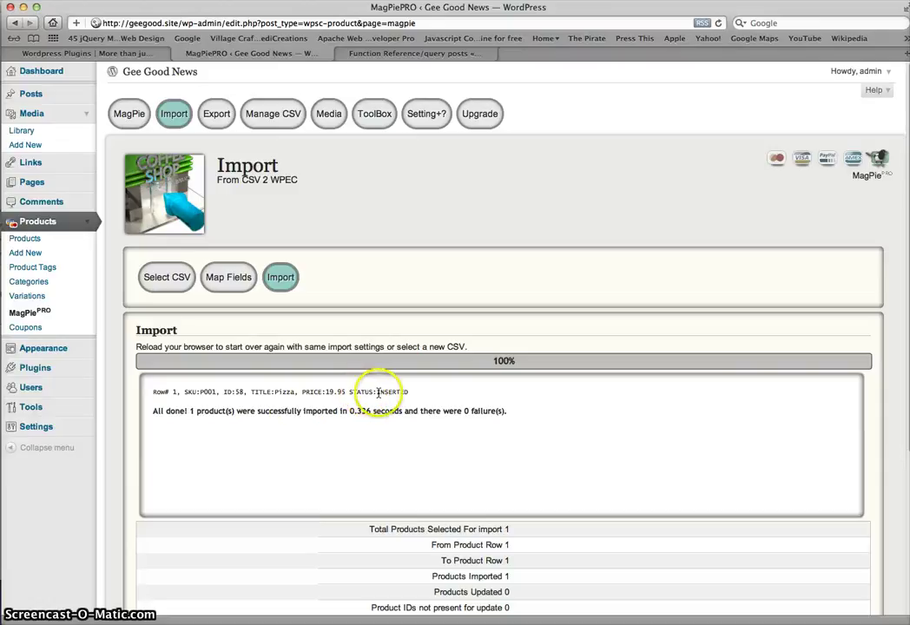
# - View the product list, then open the Pizza product and check its Product Images section
pyautogui.click(10, 239)
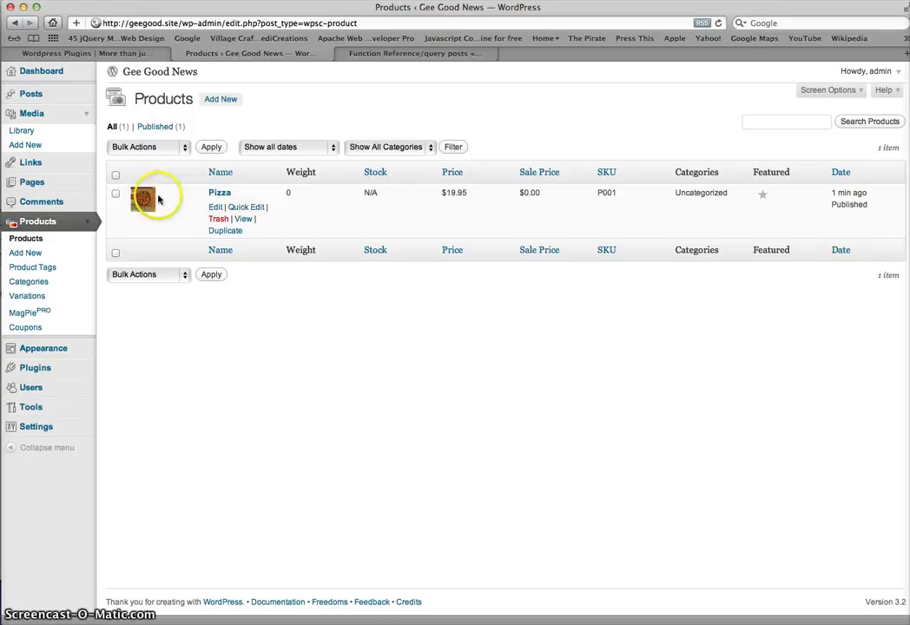
pyautogui.click(221, 194)
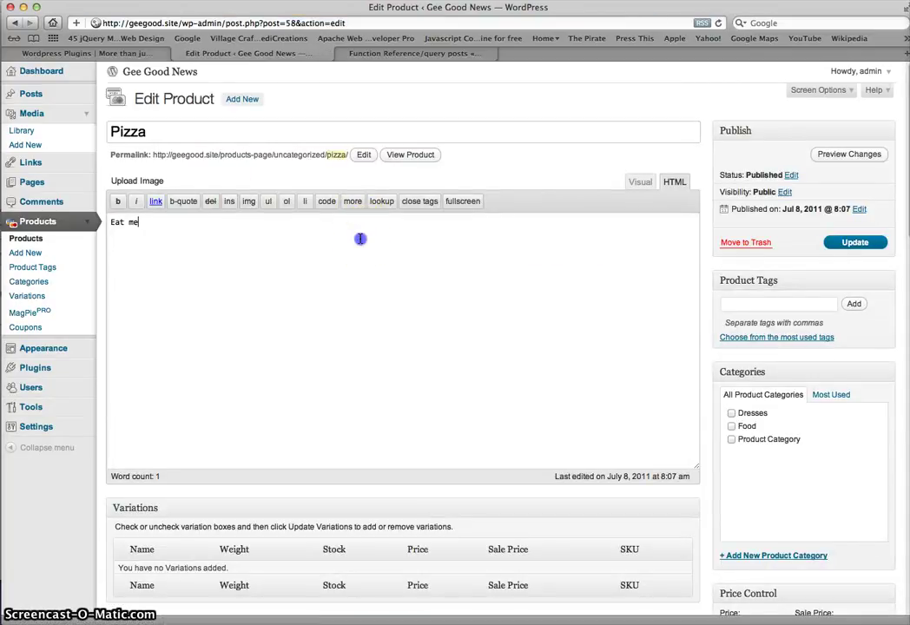
pyautogui.scroll(-10, 363, 270)
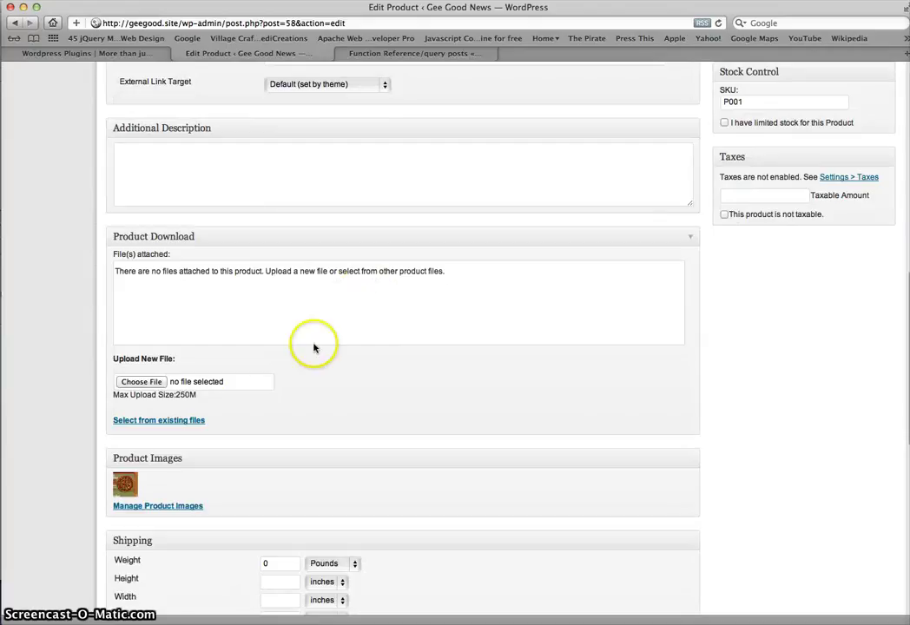
pyautogui.scroll(-1, 313, 350)
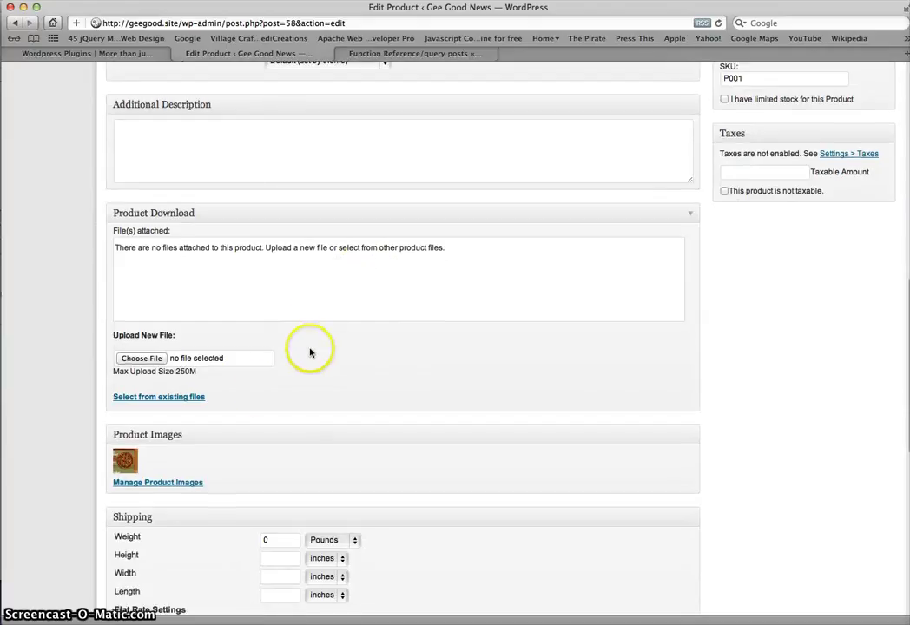
# - View the pizza image's details in the media library of the product images dialog, then return to the start of the product page
pyautogui.click(163, 480)
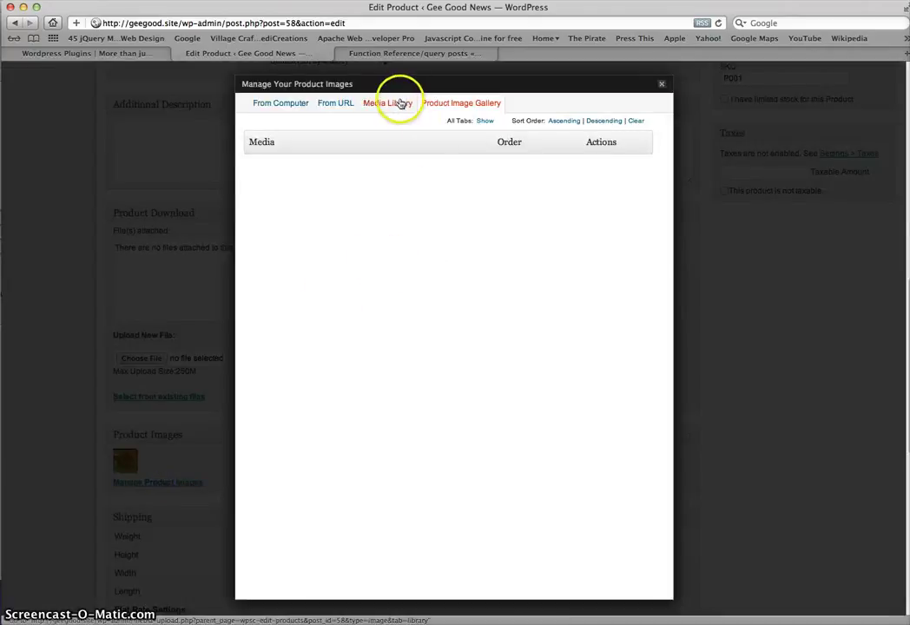
pyautogui.click(401, 103)
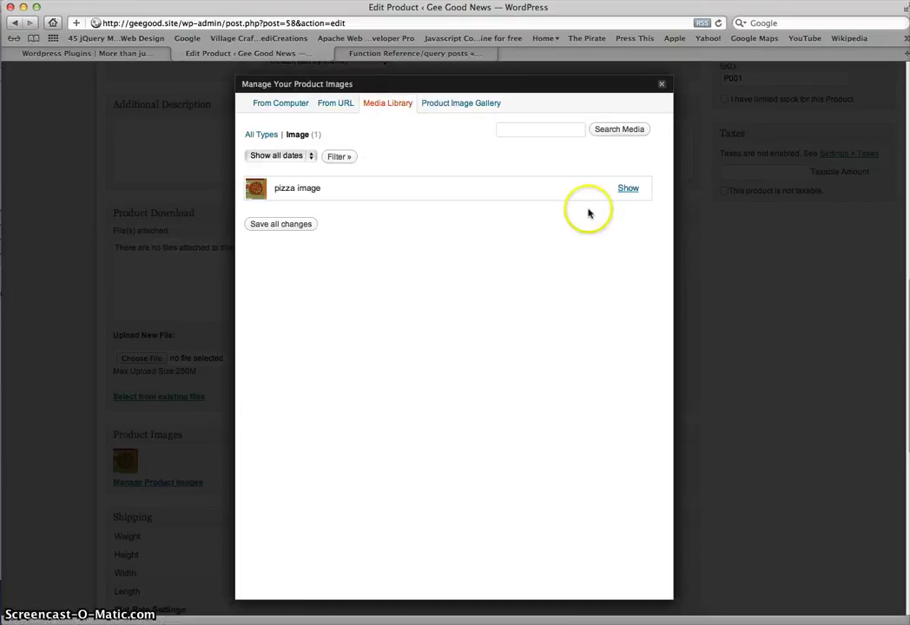
pyautogui.click(628, 189)
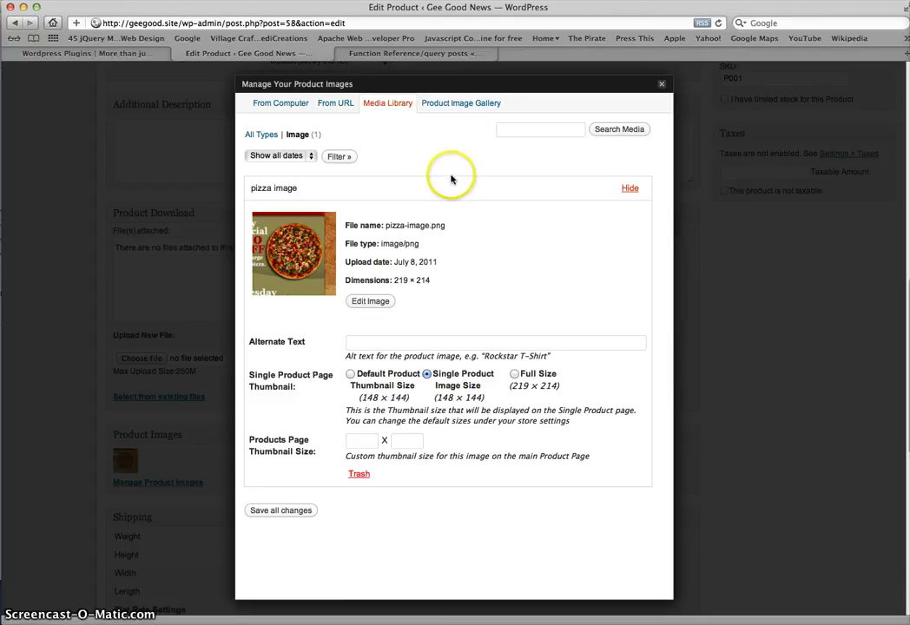
pyautogui.click(663, 87)
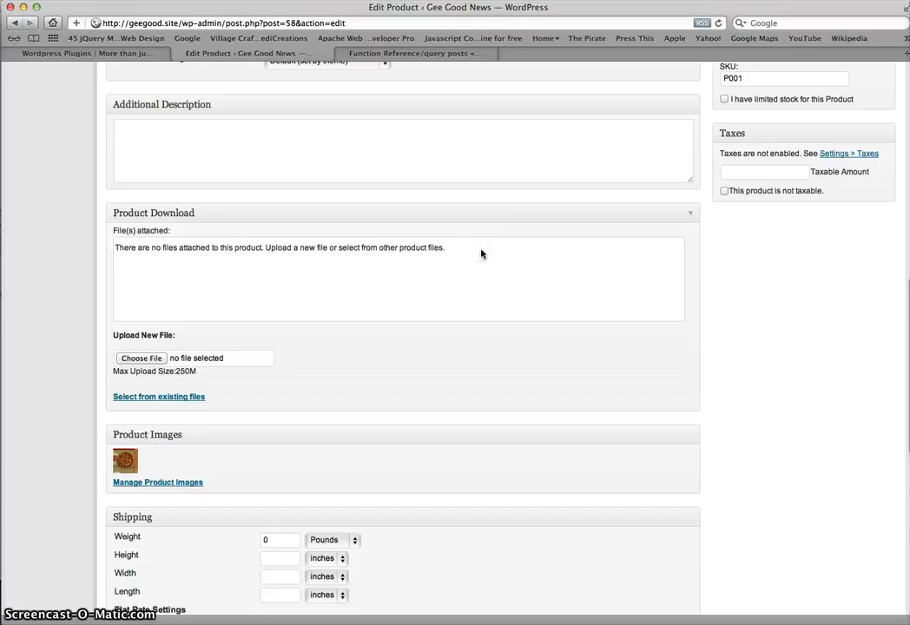
pyautogui.scroll(3, 478, 263)
pyautogui.scroll(4, 408, 270)
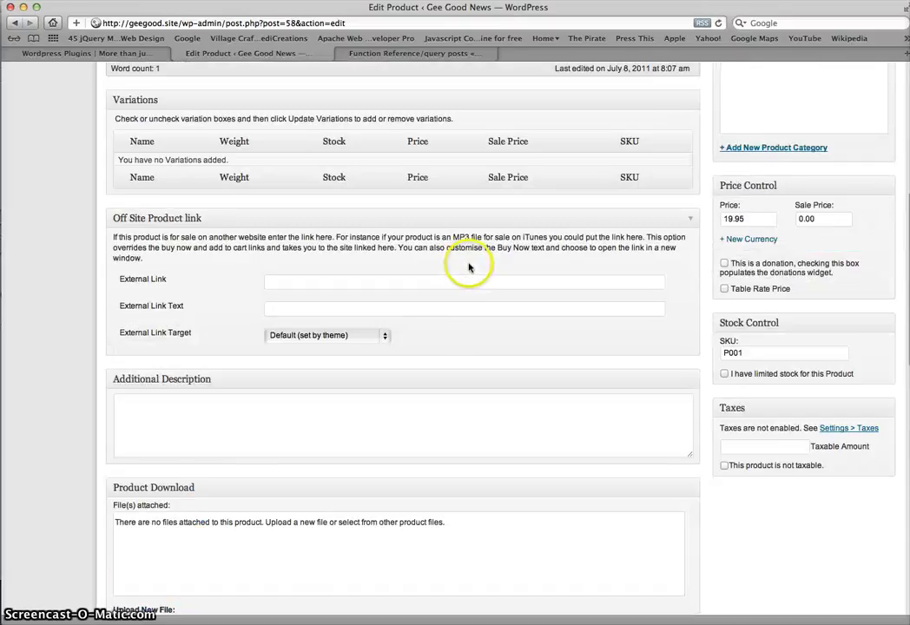
pyautogui.scroll(3, 426, 253)
pyautogui.scroll(6, 412, 260)
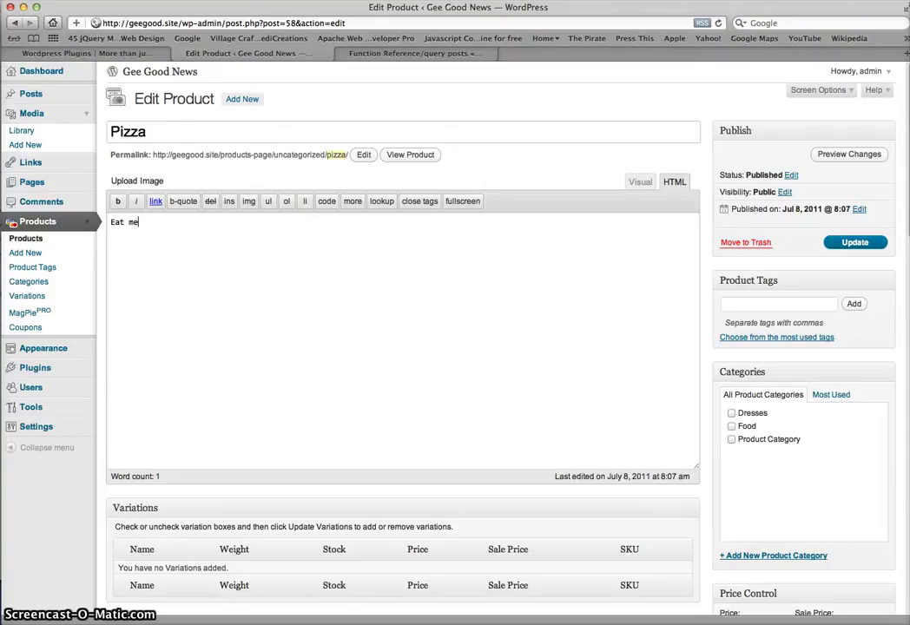
# - Switch to demo_thumbnails.csv in Excel and rename the _thumbnail_id column header as imgid
pyautogui.press('super+Tab')
pyautogui.click(274, 307)
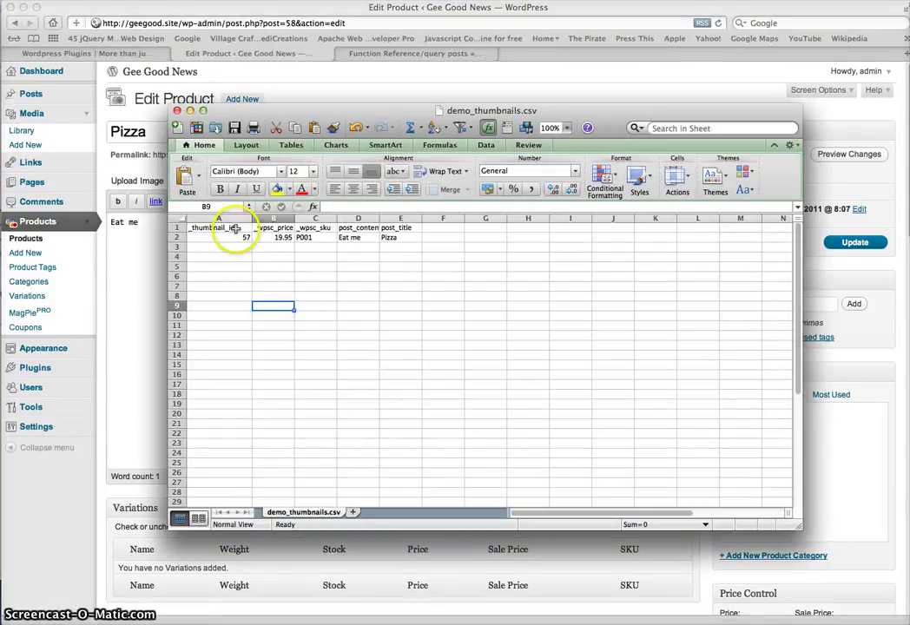
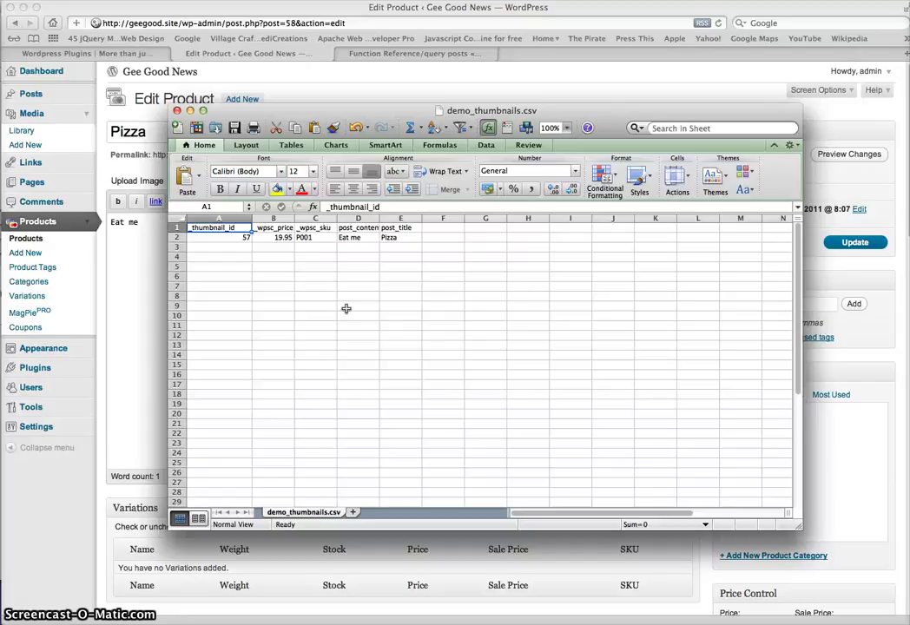
pyautogui.write('image')
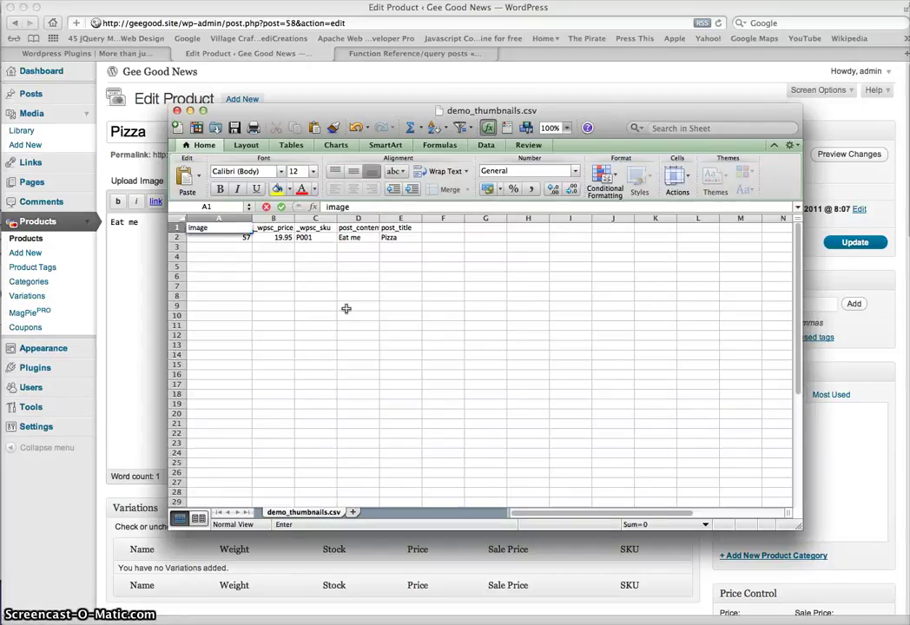
pyautogui.press('Return')
pyautogui.press('Up')
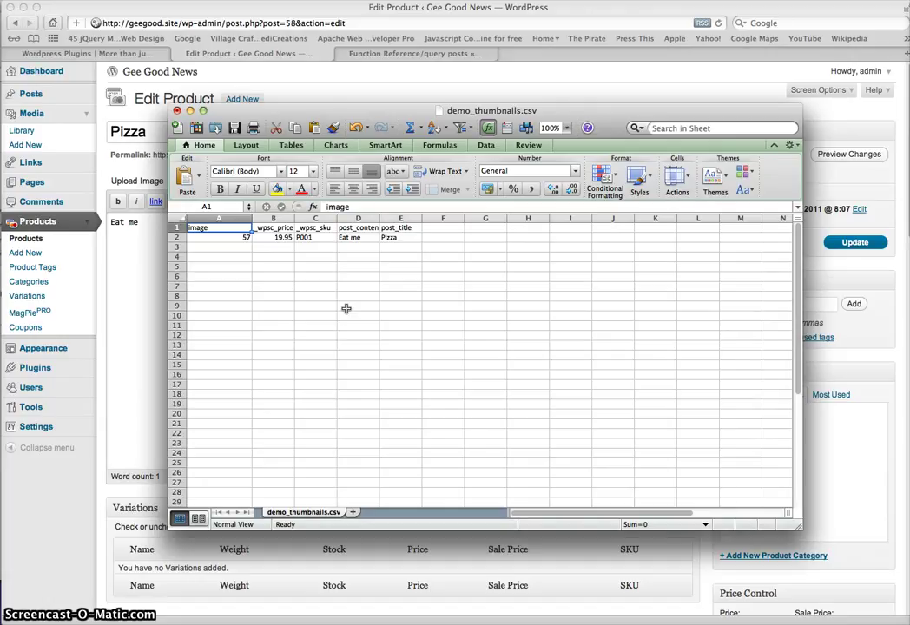
pyautogui.write('im')
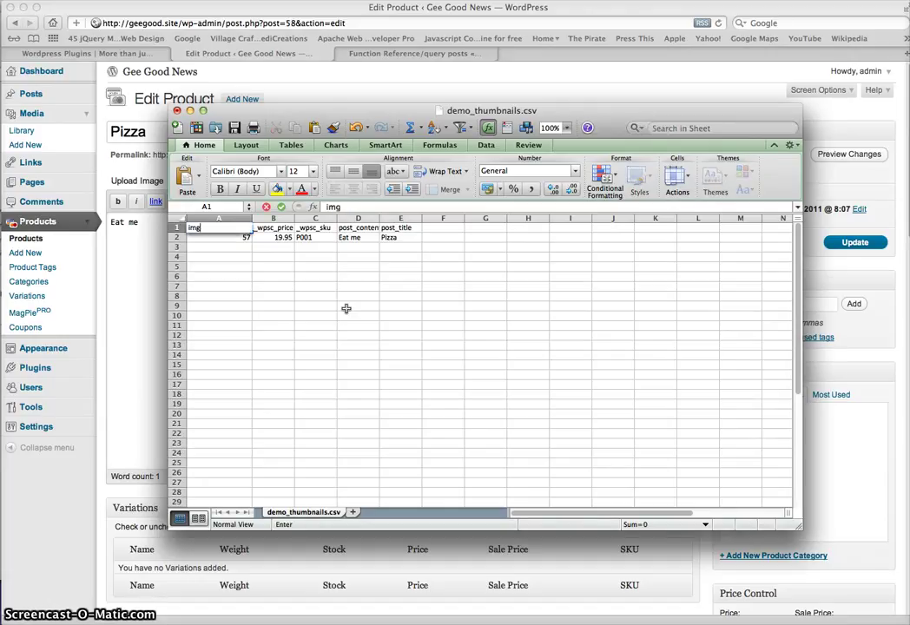
pyautogui.press('Return')
pyautogui.press('Up')
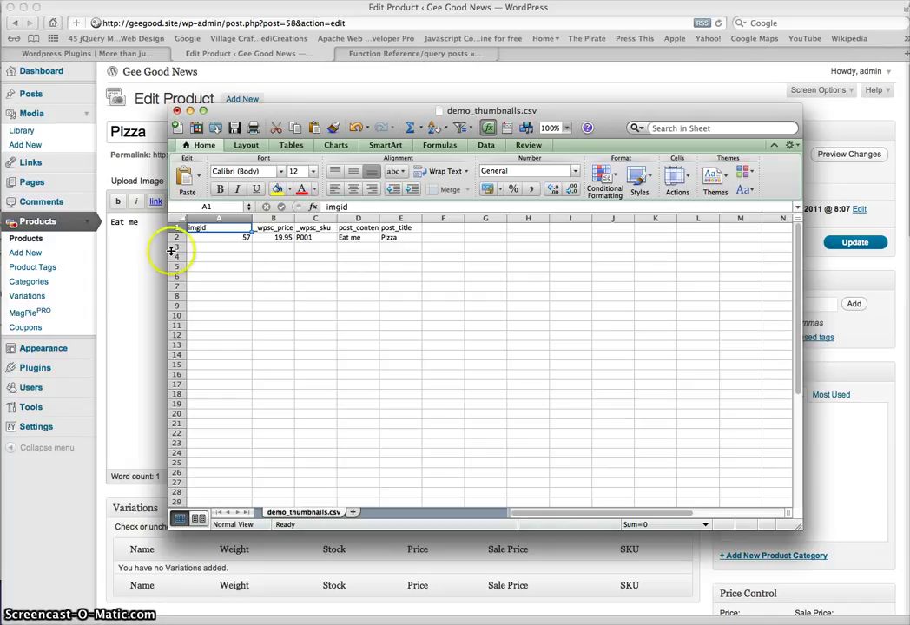
# - Save demo_thumbnails.csv and switch back to the WordPress admin in Safari
pyautogui.click(138, 245)
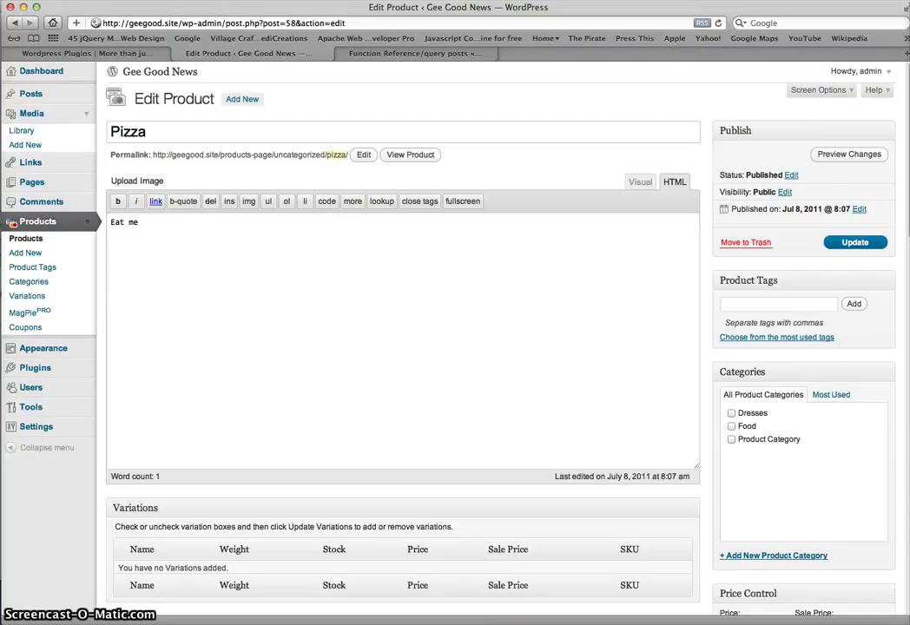
pyautogui.press('super+Tab')
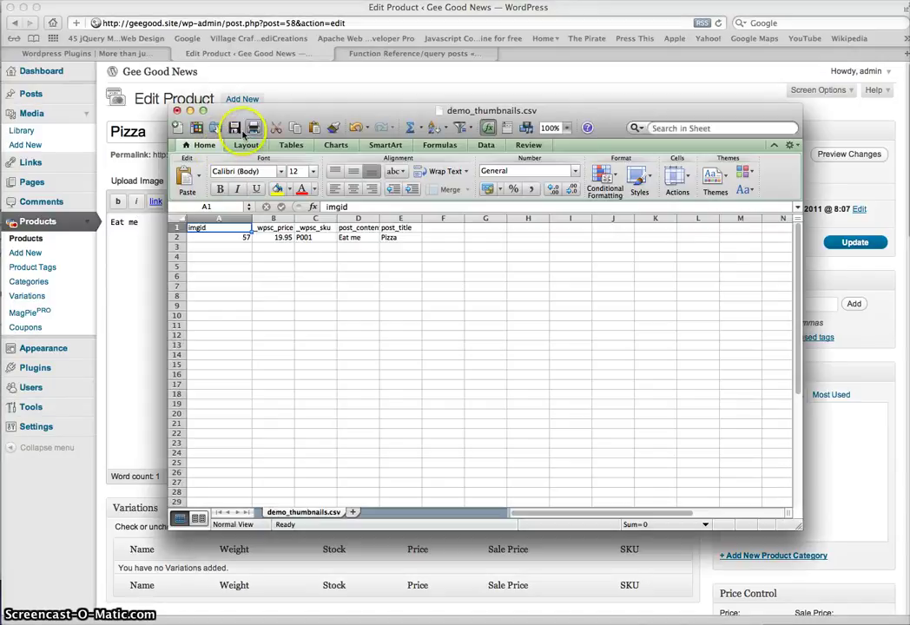
pyautogui.click(236, 128)
pyautogui.click(590, 371)
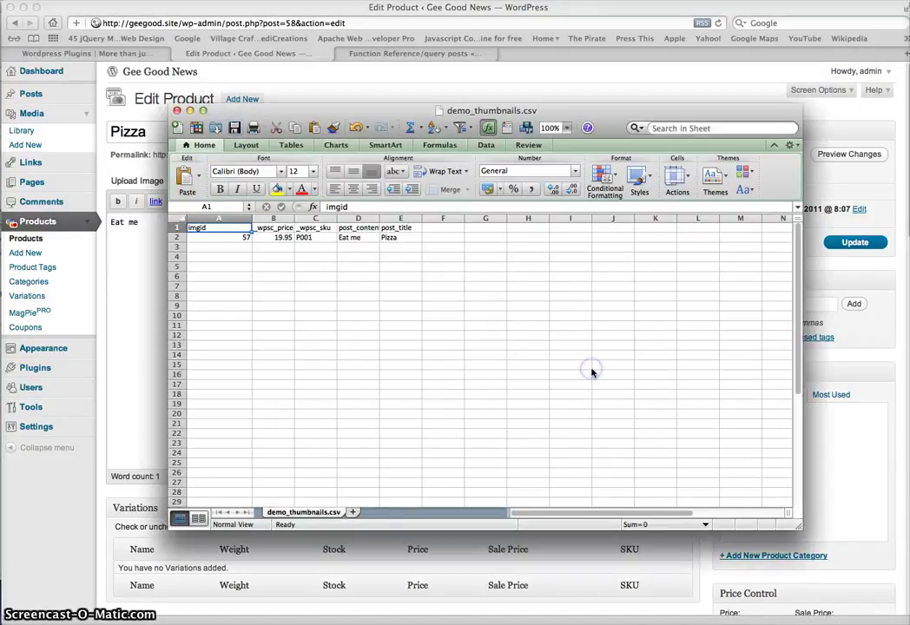
pyautogui.click(198, 230)
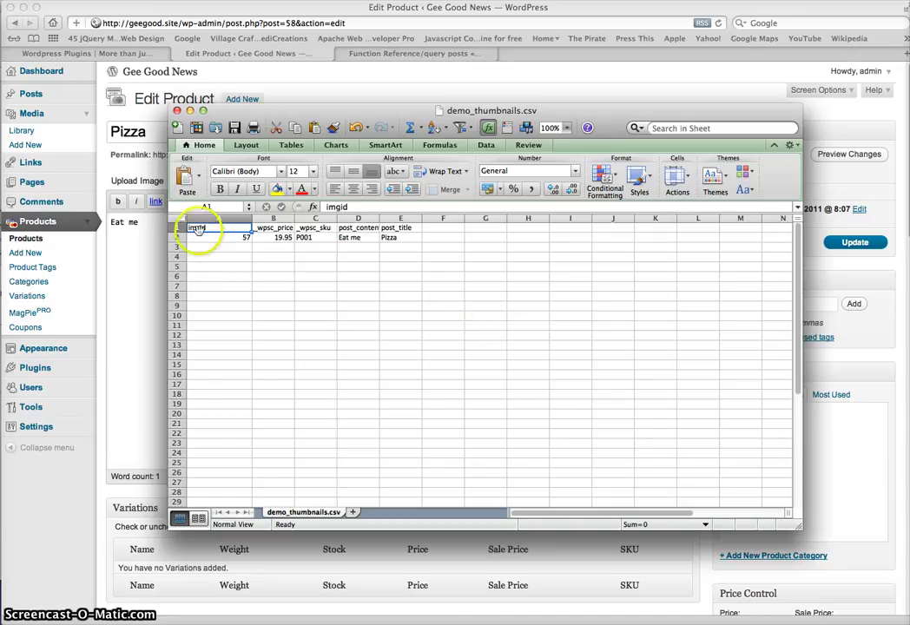
pyautogui.click(132, 251)
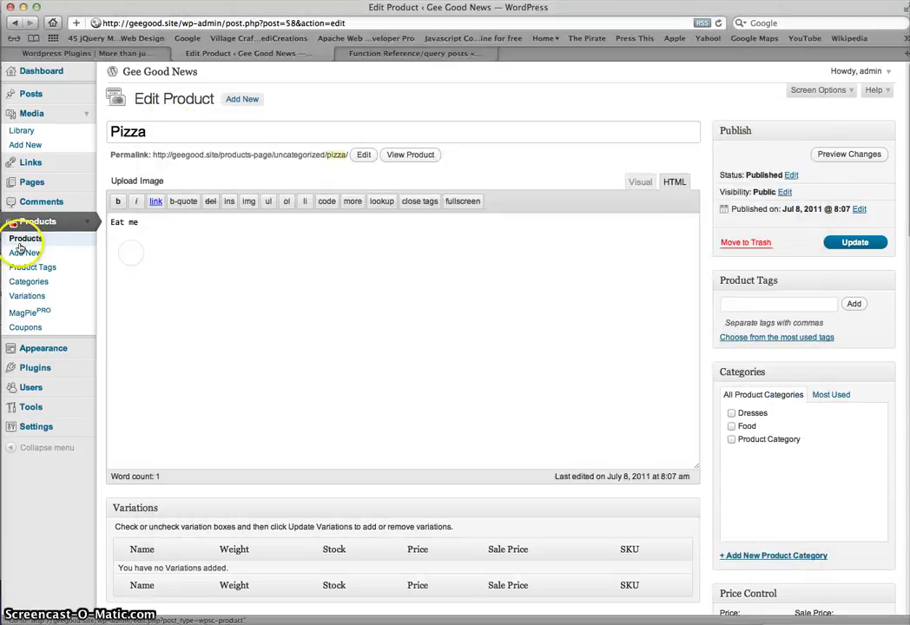
# - Open MagPie PRO's CSV selection page and load the stored demo_thumbnails.csv for mapping
pyautogui.click(27, 312)
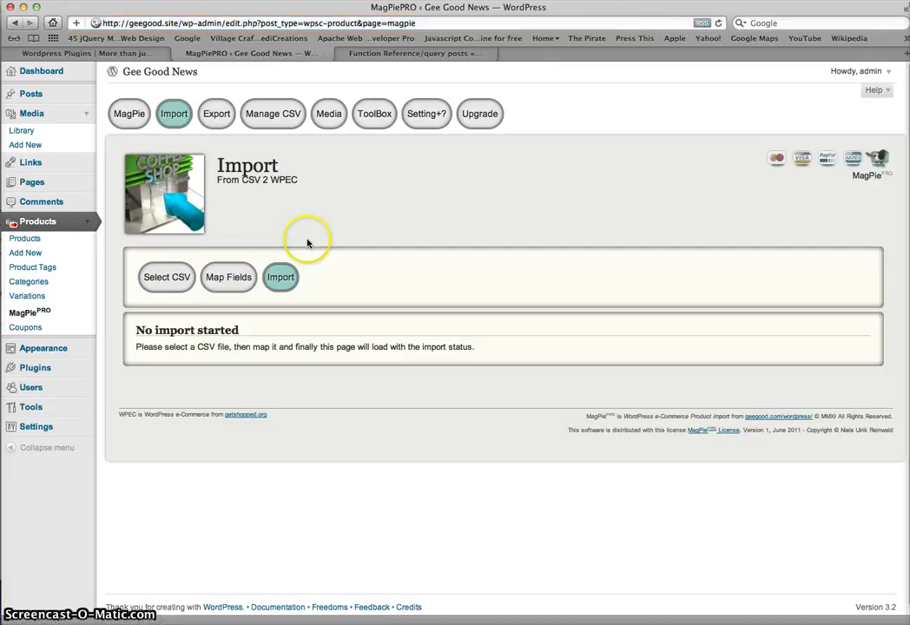
pyautogui.click(146, 277)
pyautogui.scroll(-5, 594, 375)
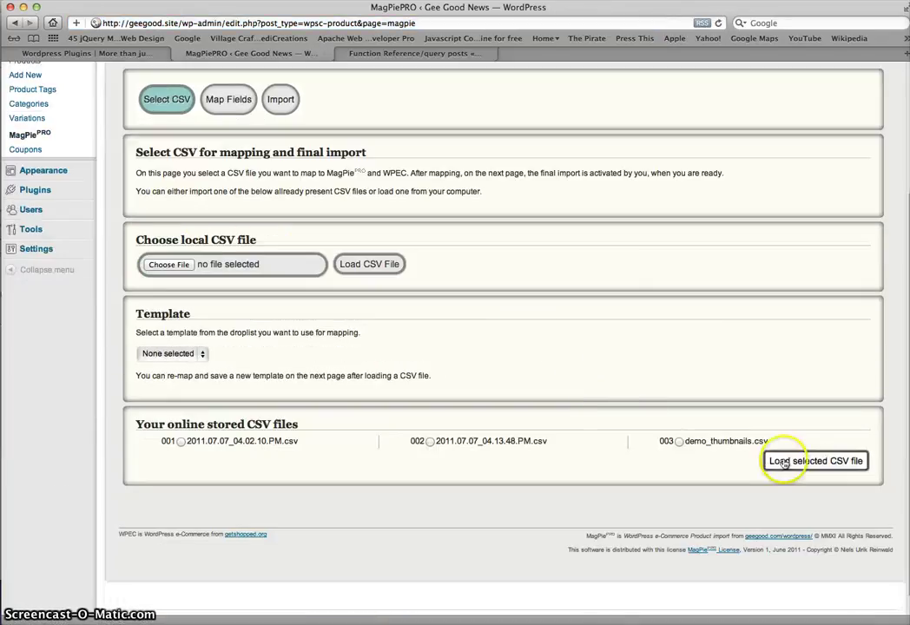
pyautogui.click(714, 442)
pyautogui.click(813, 460)
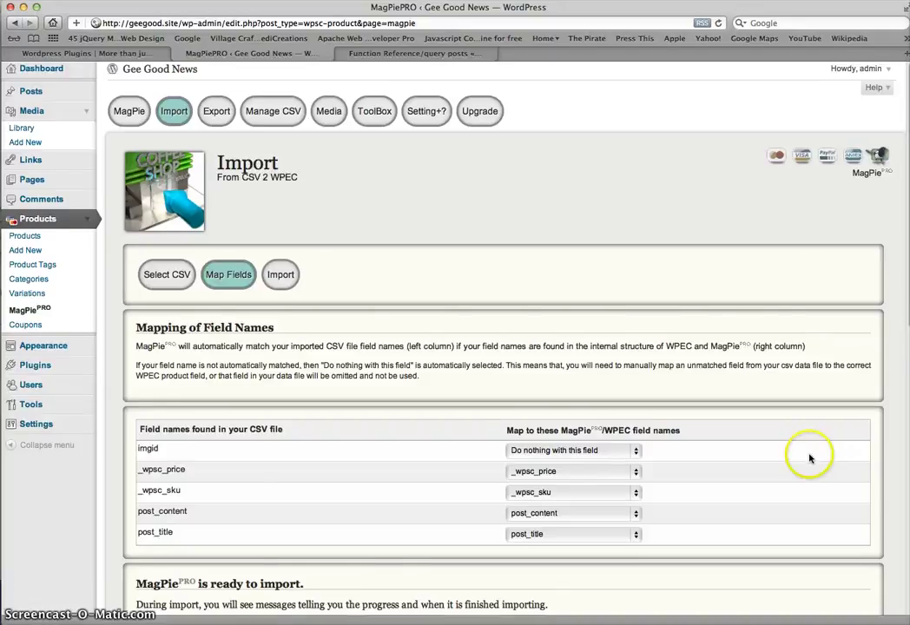
# - Map the CSV field imgid to the internal field _thumbnail_id
pyautogui.scroll(-2, 808, 458)
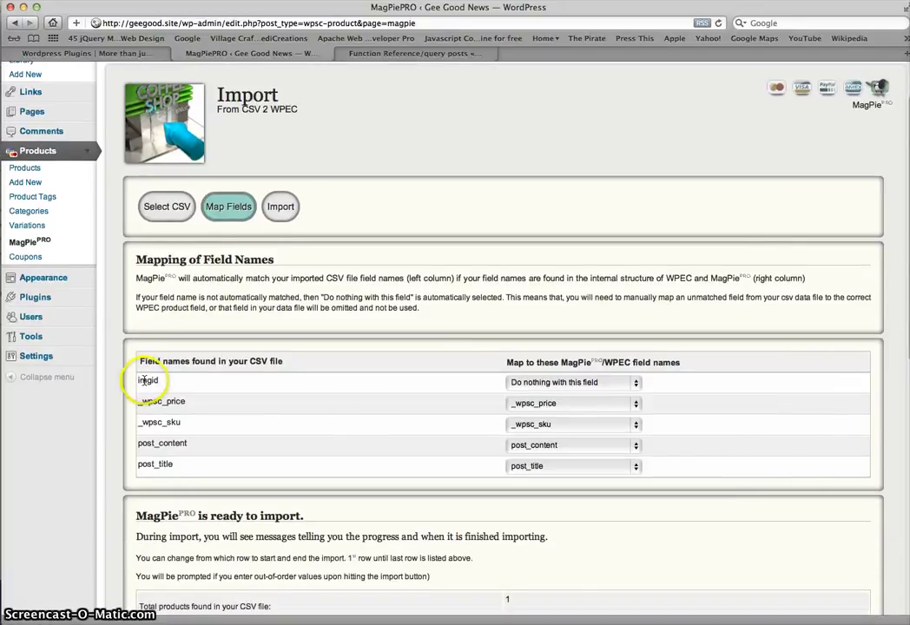
pyautogui.click(576, 385)
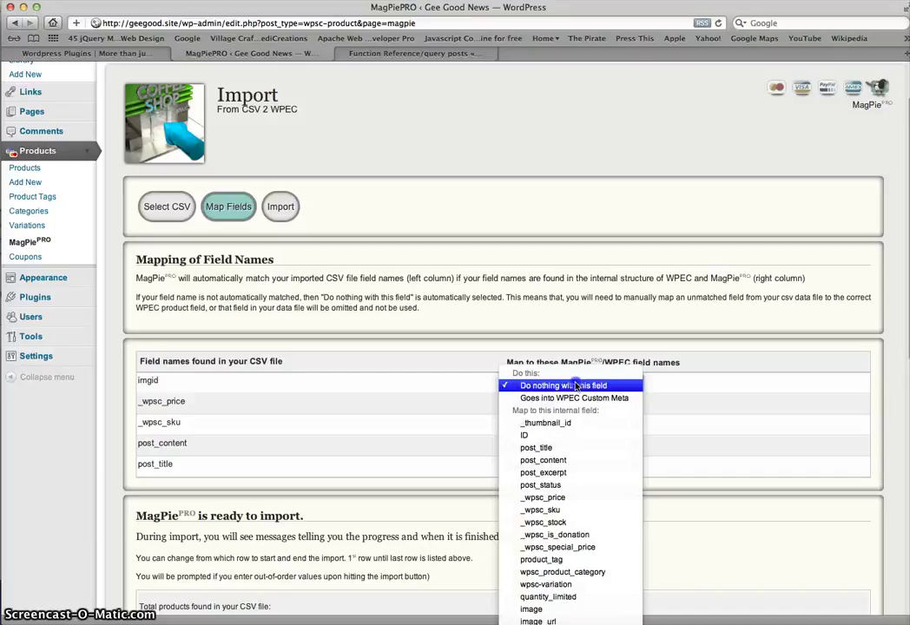
pyautogui.click(572, 426)
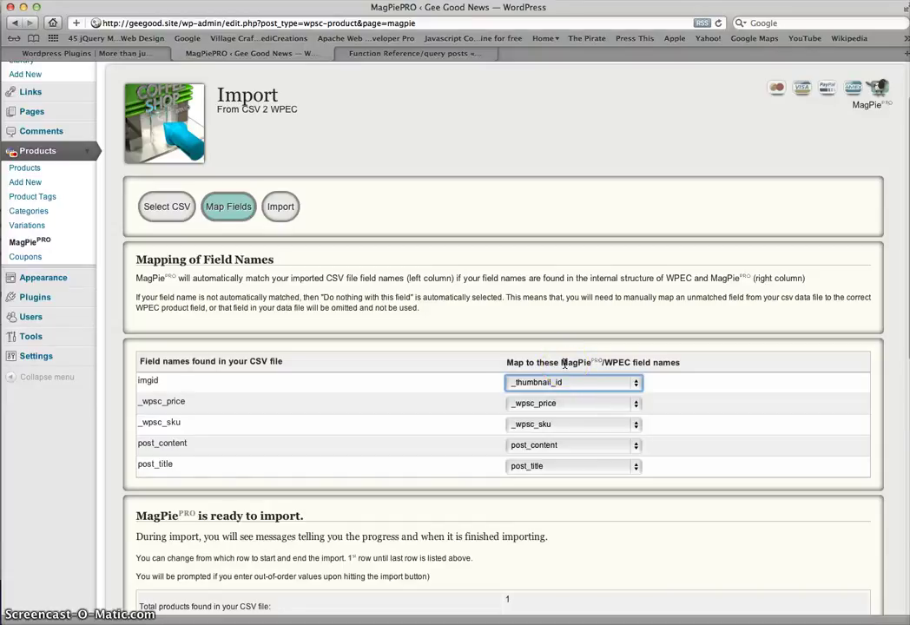
pyautogui.scroll(2, 456, 300)
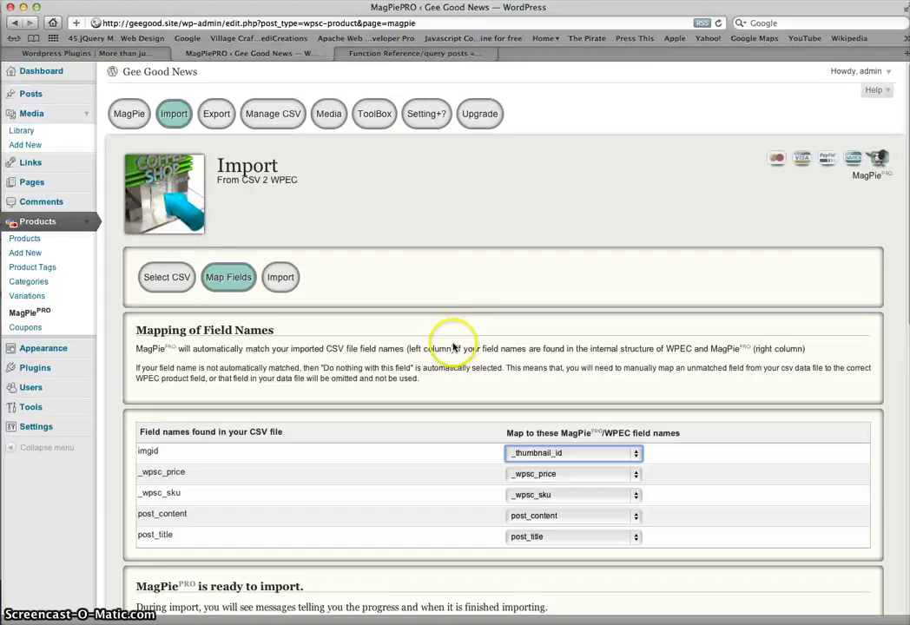
pyautogui.scroll(-5, 650, 355)
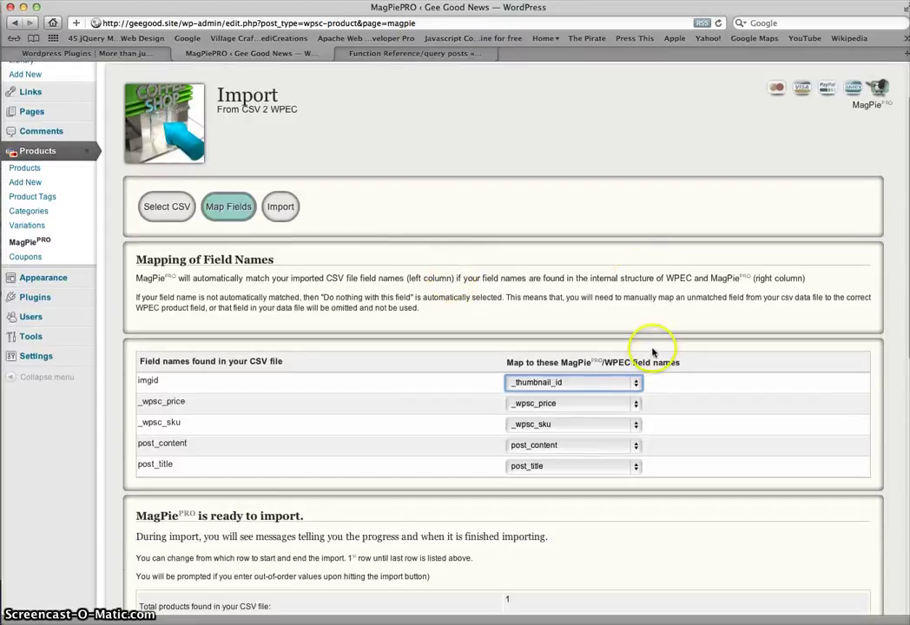
# - Start the import of the mapped CSV and check the Pizza product in the Products list
pyautogui.scroll(-10, 695, 401)
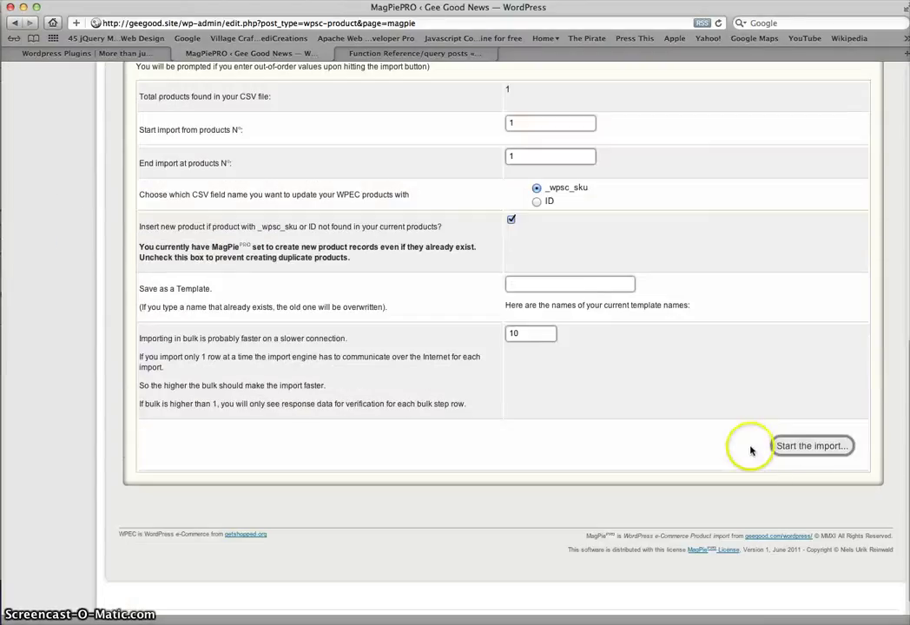
pyautogui.click(802, 448)
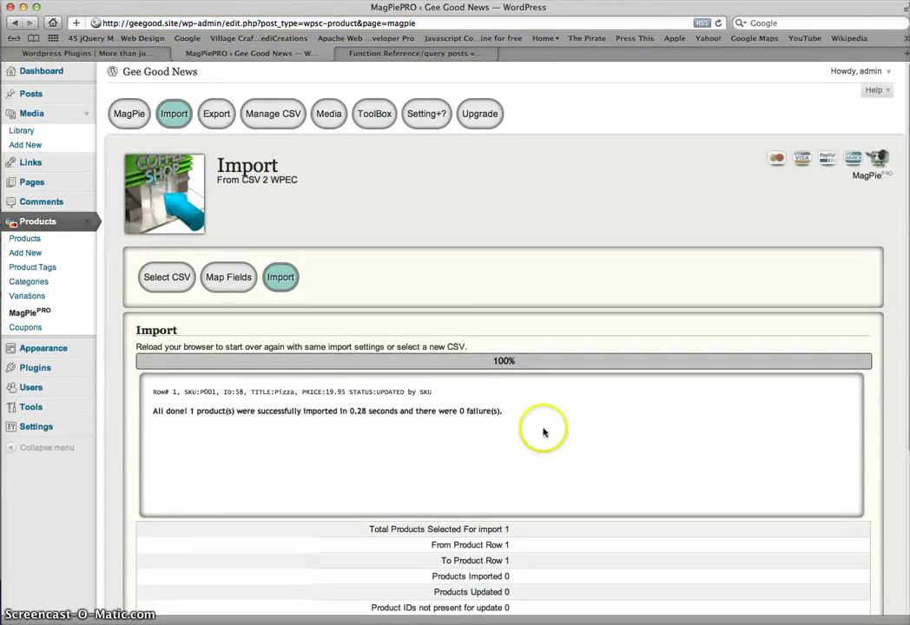
pyautogui.click(26, 239)
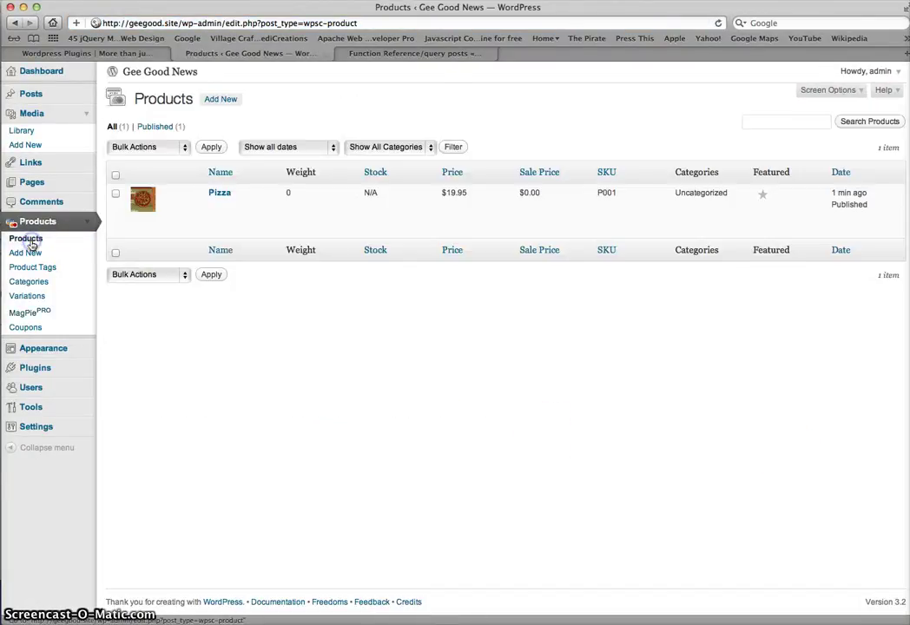
pyautogui.moveTo(187, 204)
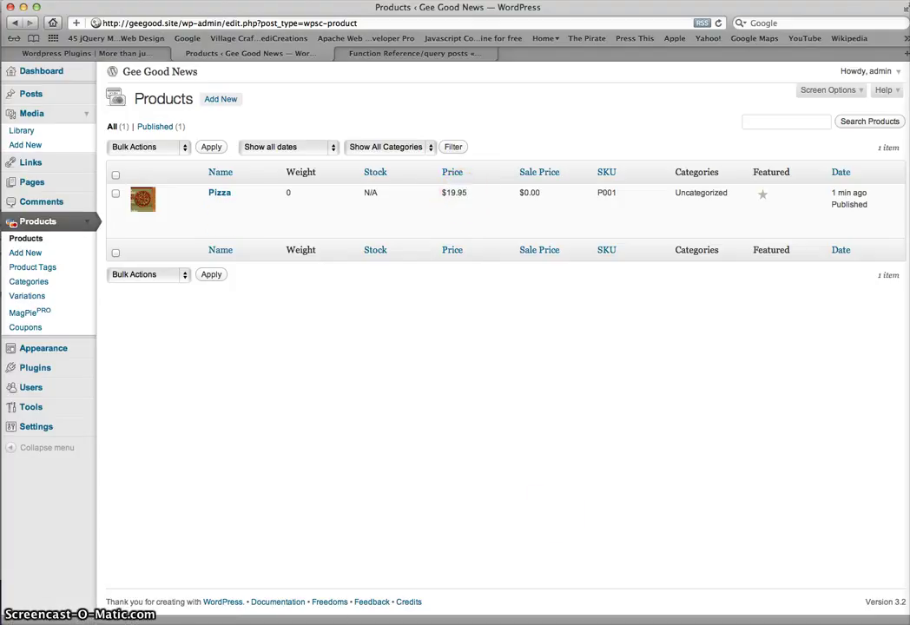
# - Switch to demo_thumbnails.csv in Excel and set the Pizza row's _wpsc_price to 29.95
pyautogui.press('super+Tab')
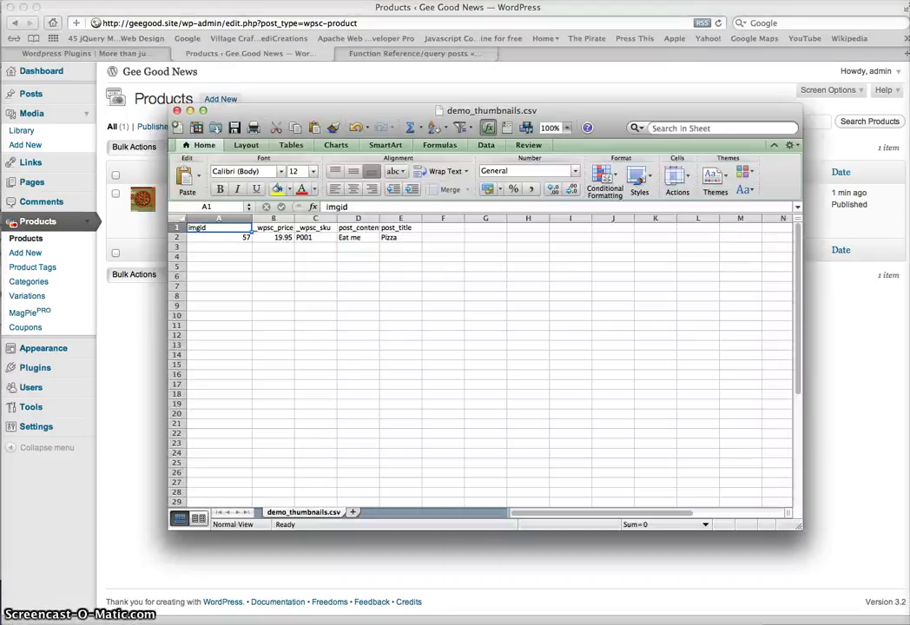
pyautogui.click(288, 237)
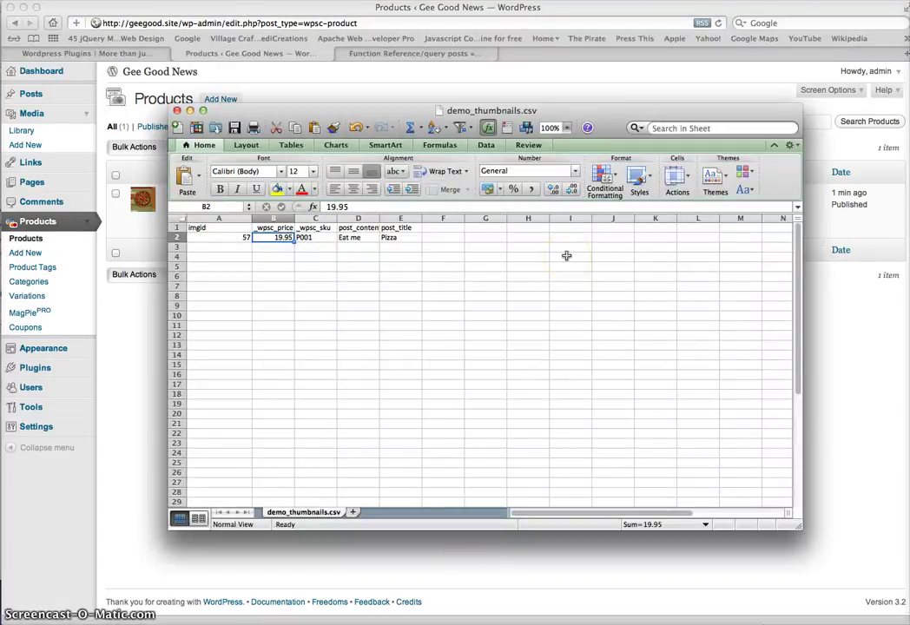
pyautogui.write('2')
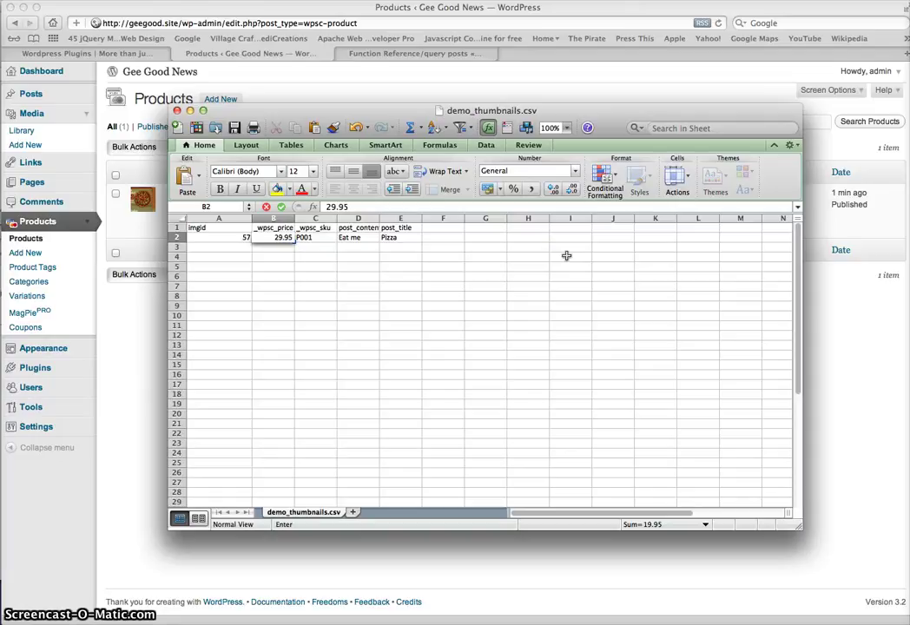
pyautogui.write('9.95')
pyautogui.press('Return')
# - Set the product's post_content to "Eat me because I am delicious"
pyautogui.press('Up')
pyautogui.press('Right')
pyautogui.press('Right')
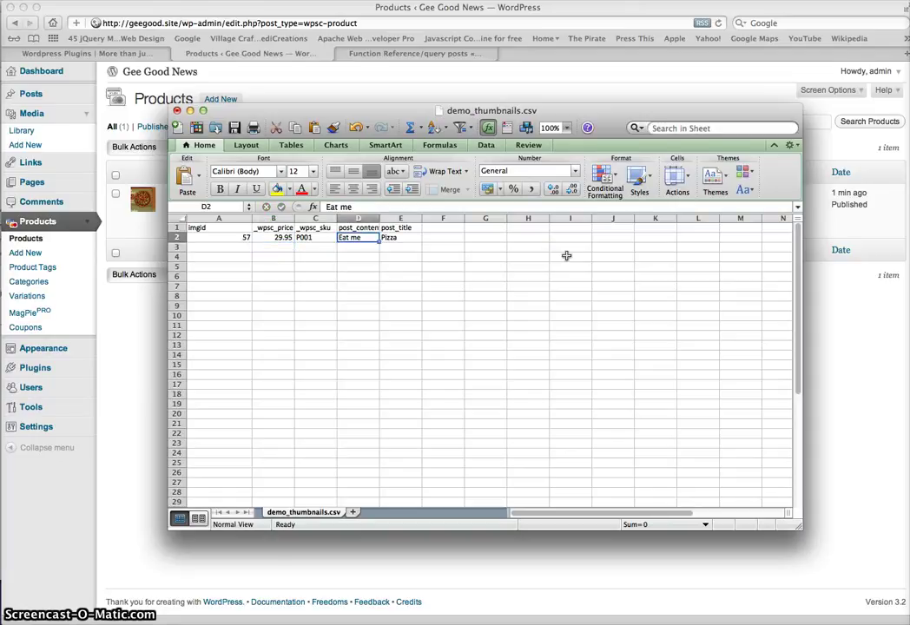
pyautogui.write('Eat me because I a')
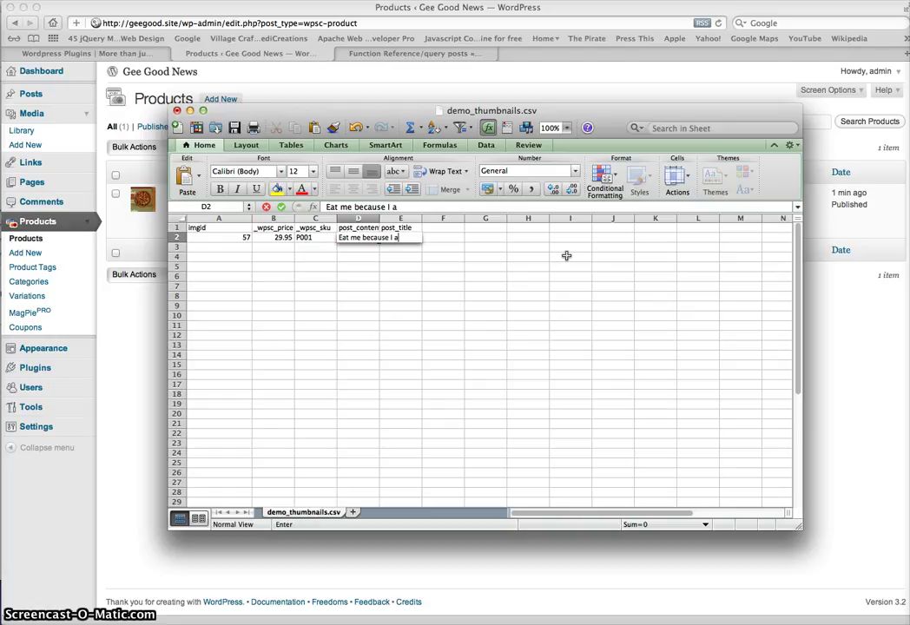
pyautogui.write('m deli')
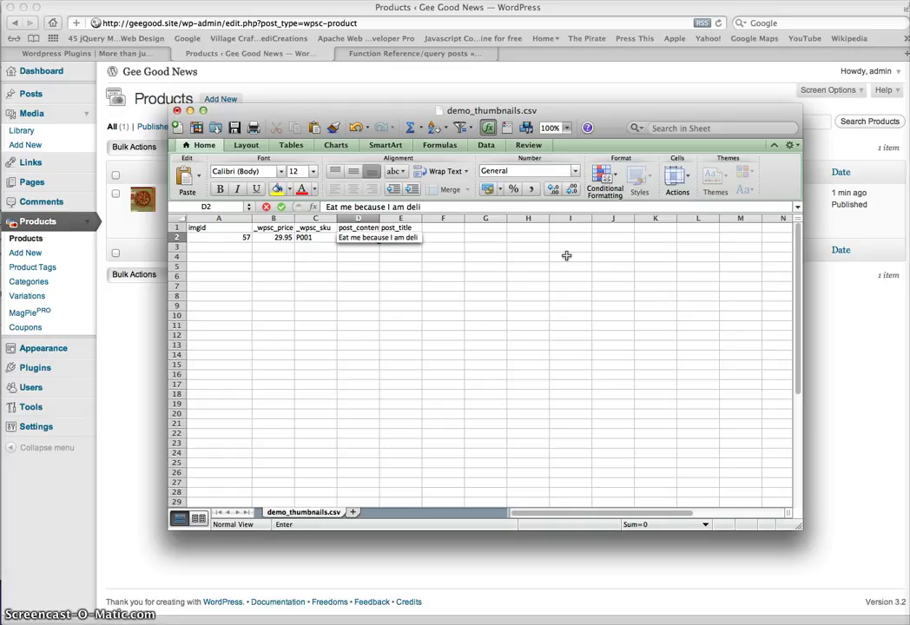
pyautogui.write('cious')
pyautogui.press('Tab')
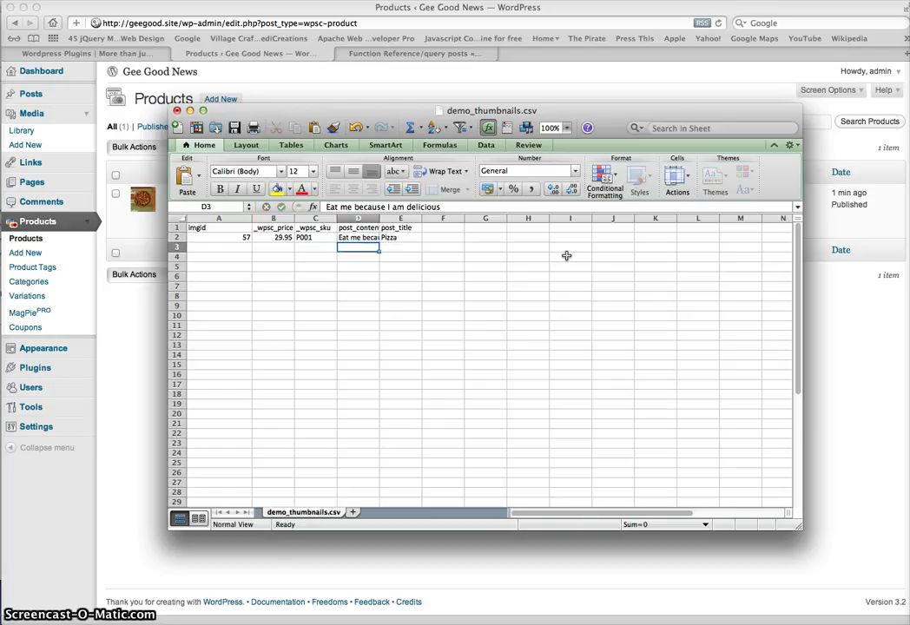
# - Change the product's post_title to "Pizza Big" and look over the row's other values
pyautogui.write('Pi')
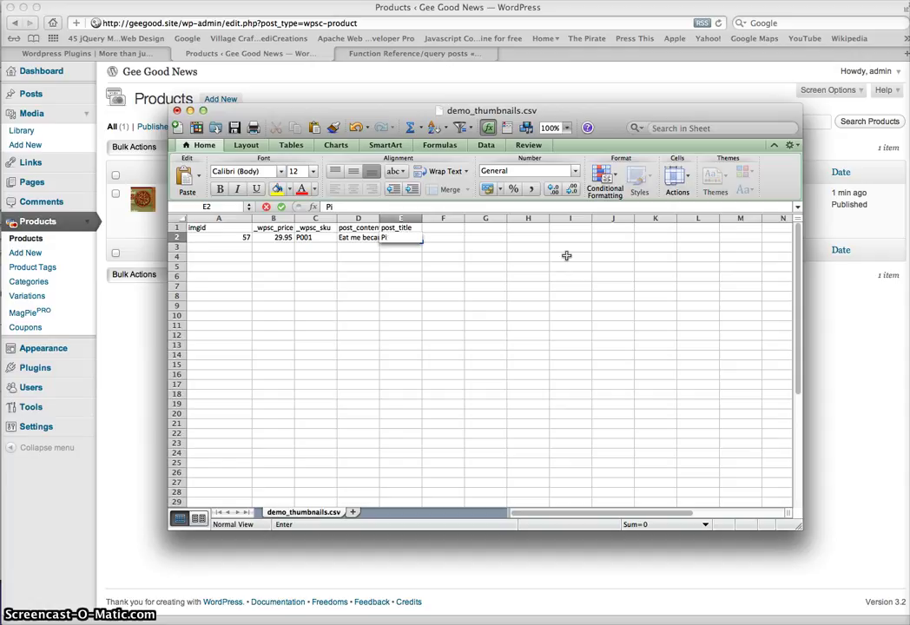
pyautogui.write('zza Bi')
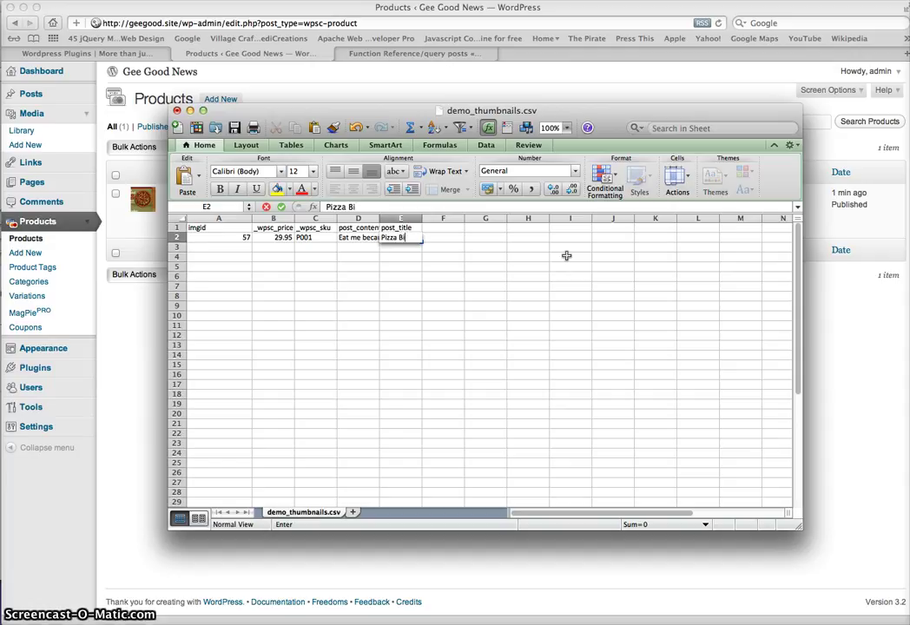
pyautogui.press('Left')
pyautogui.press('Left')
pyautogui.press('Left')
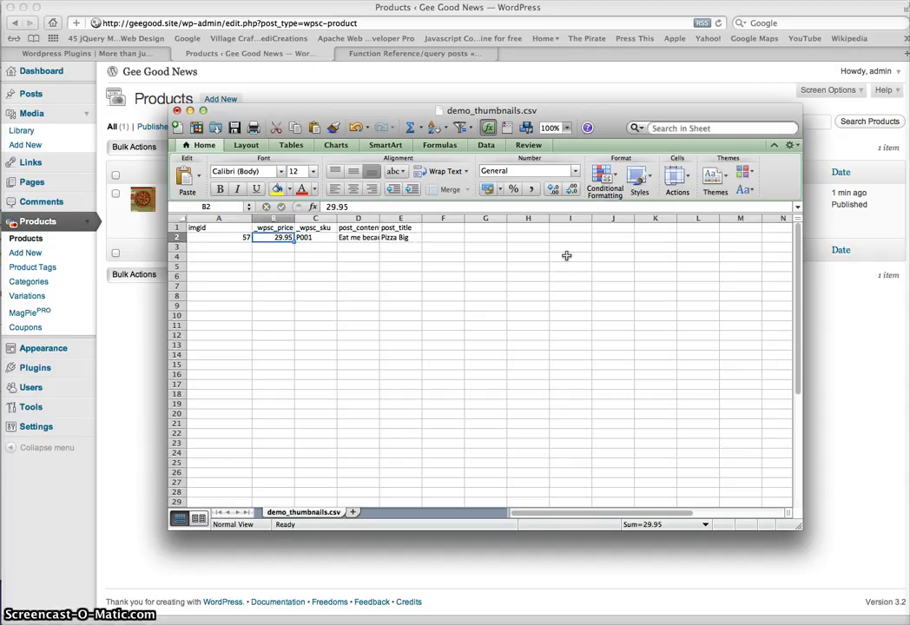
pyautogui.press('Left')
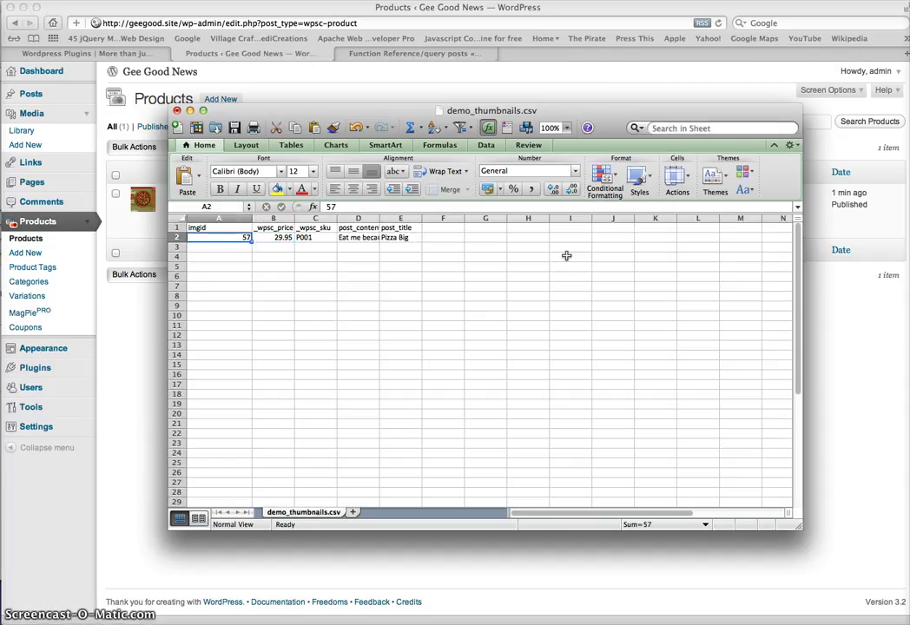
pyautogui.press('Right')
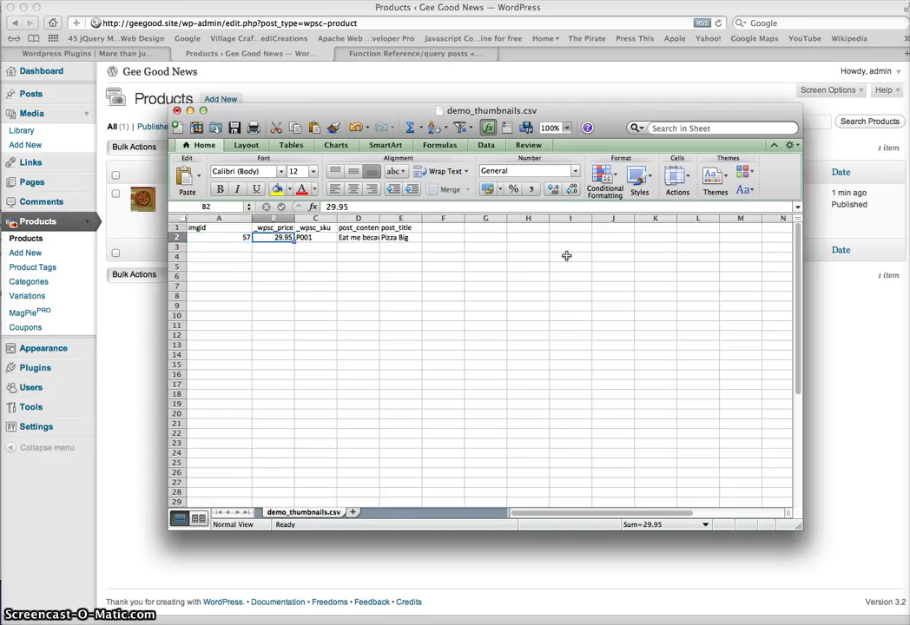
pyautogui.press('Down')
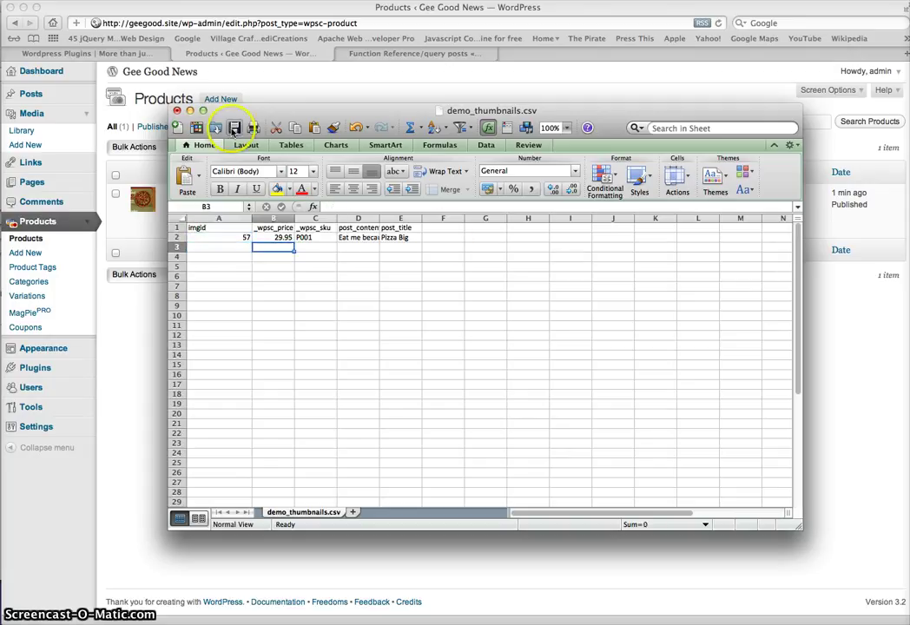
# - Save demo_thumbnails.csv in its current format and switch back to the WordPress admin in Safari
pyautogui.click(234, 128)
pyautogui.click(591, 369)
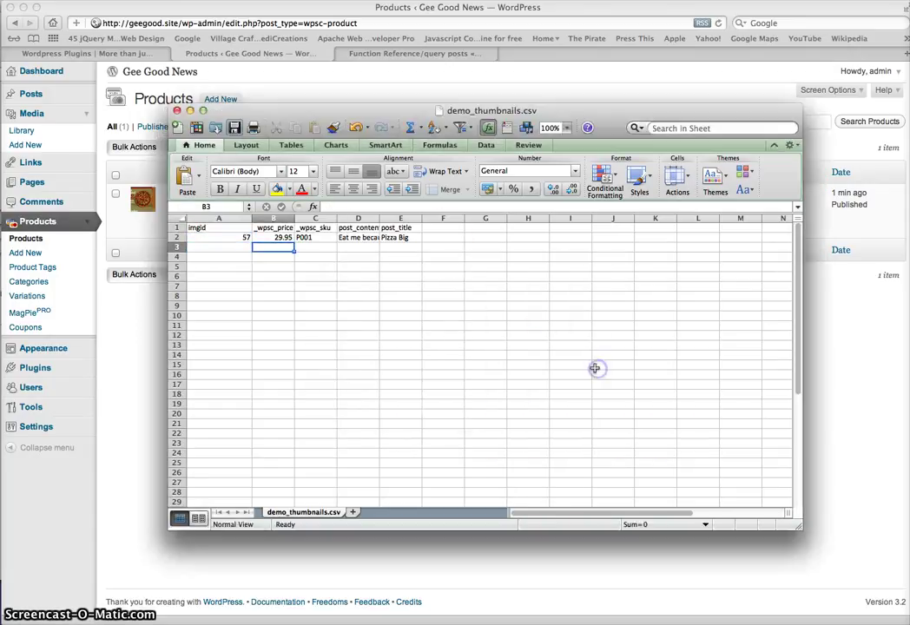
pyautogui.click(339, 86)
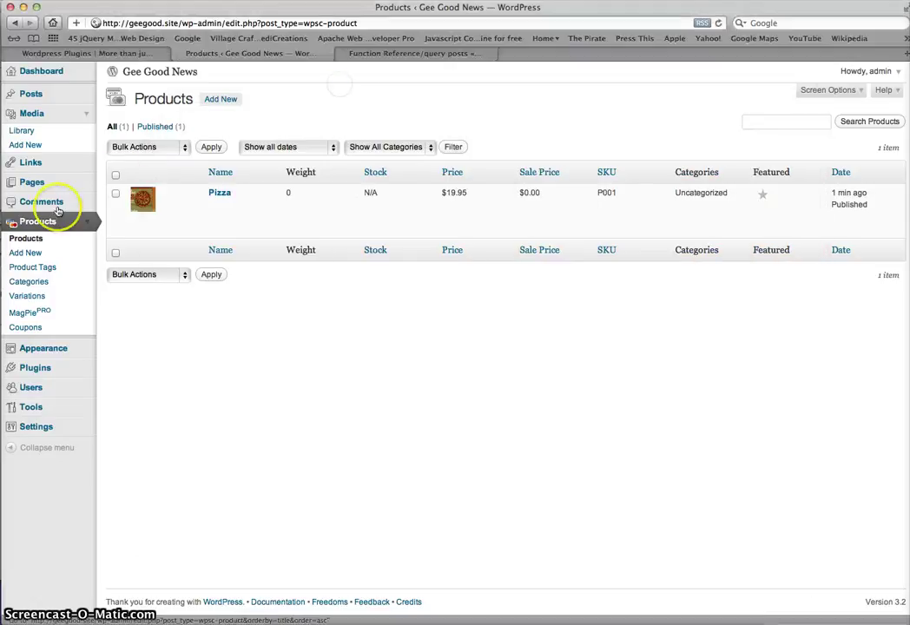
# - Open MagPie PRO's CSV selection page and load the stored demo_thumbnails.csv for mapping
pyautogui.click(33, 313)
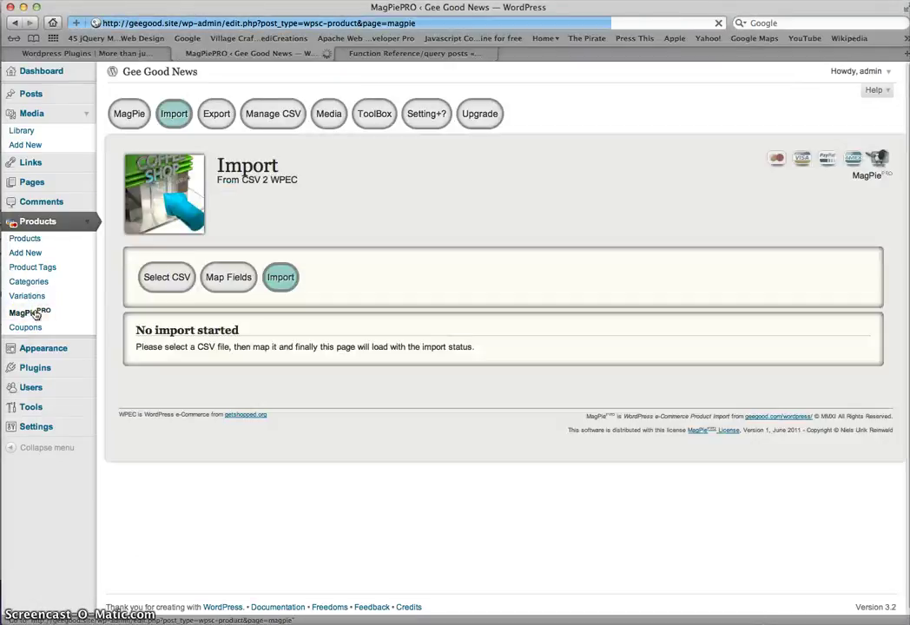
pyautogui.click(165, 278)
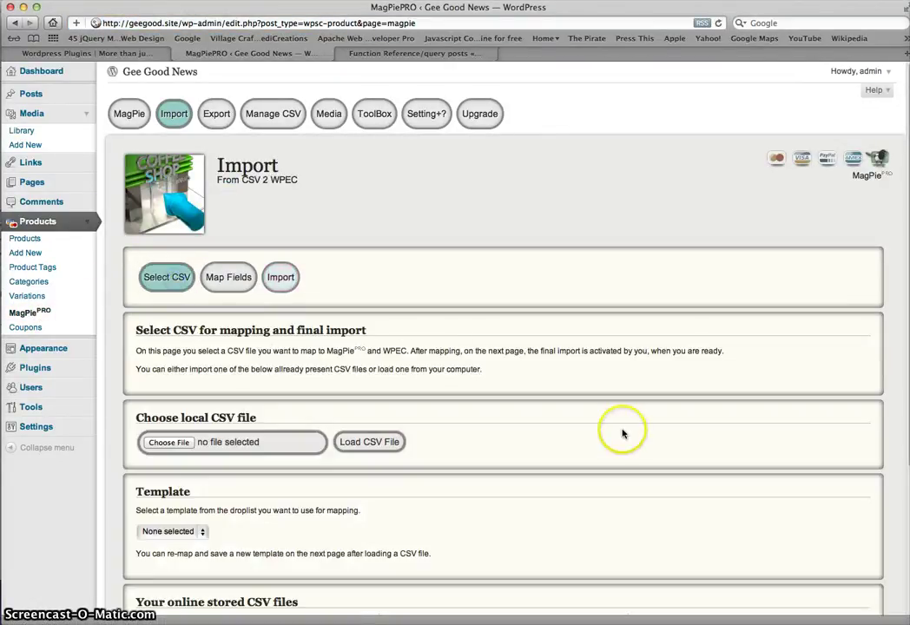
pyautogui.scroll(-5, 623, 434)
pyautogui.click(677, 418)
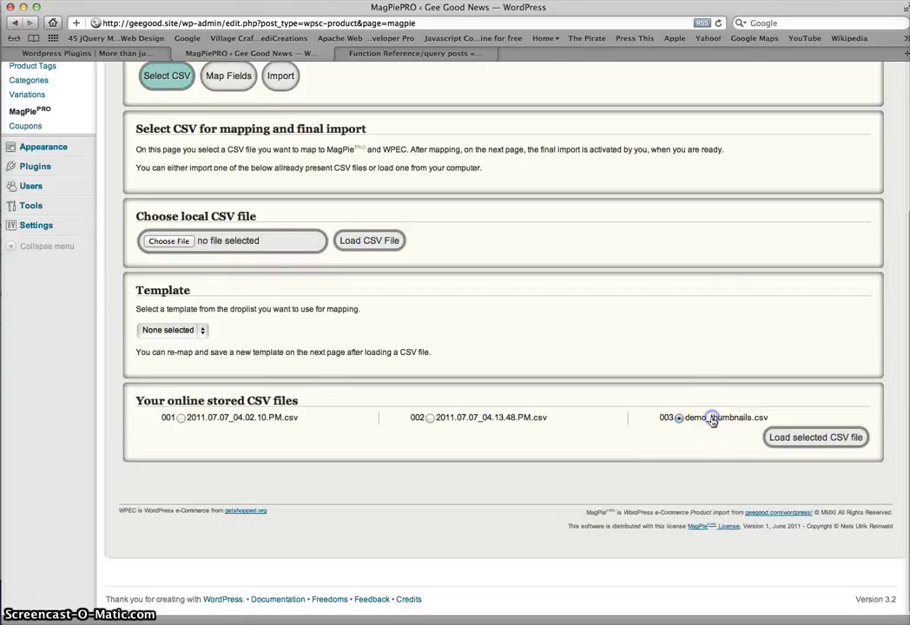
pyautogui.click(789, 438)
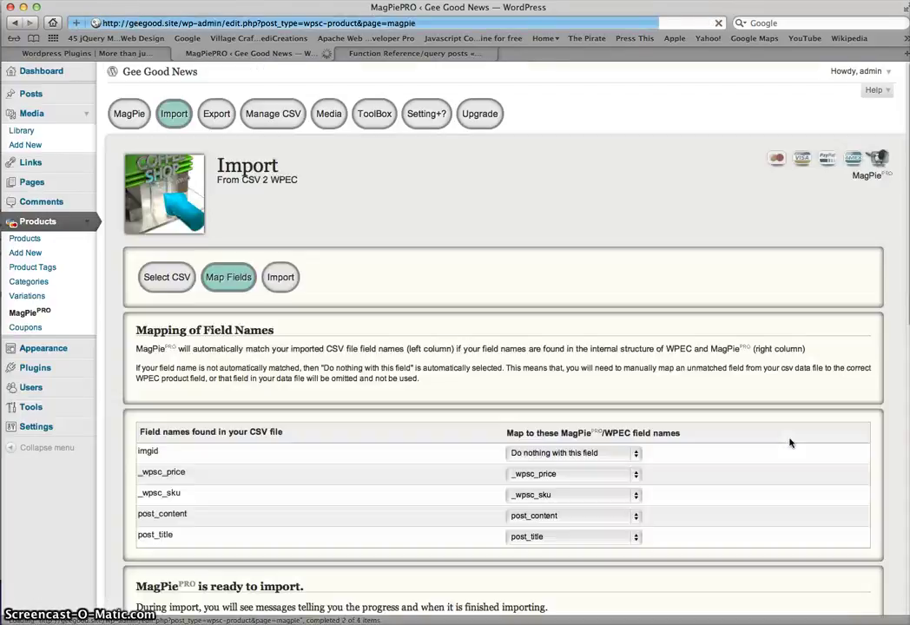
# - Map the CSV's imgid field to the internal field _thumbnail_id
pyautogui.scroll(-4, 790, 443)
pyautogui.click(625, 267)
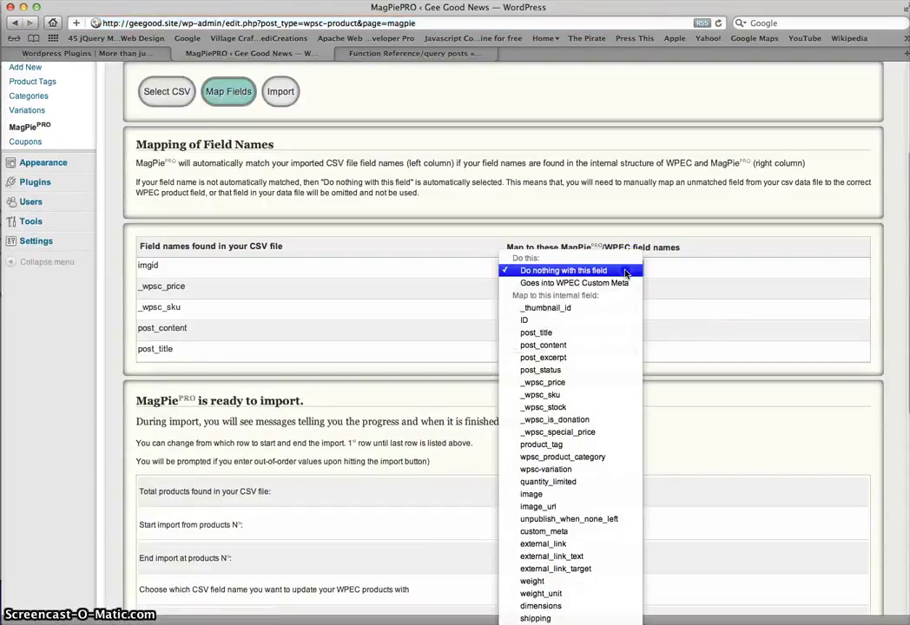
pyautogui.click(603, 310)
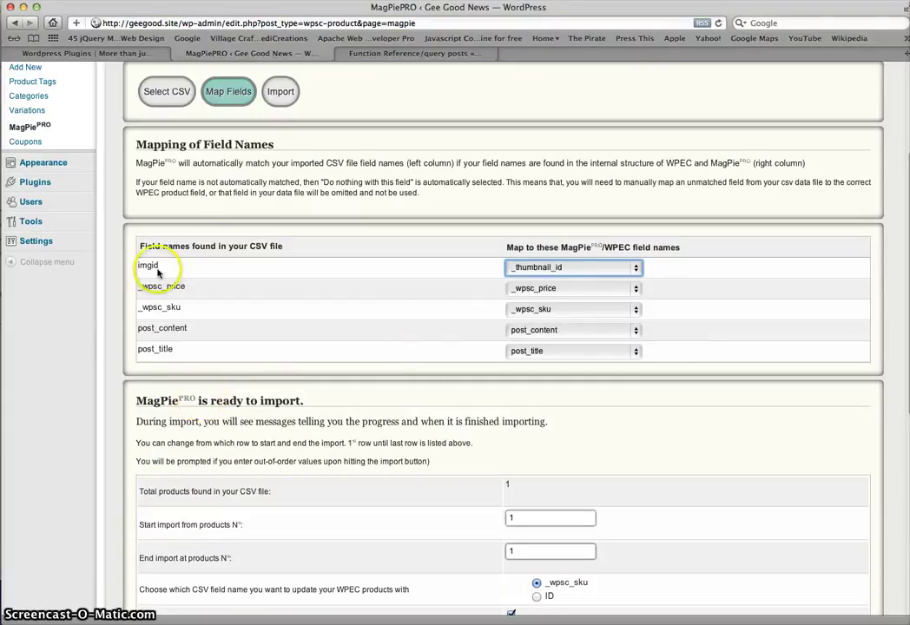
# - Disable inserting new products when no matching _wpsc_sku or ID is found, and start the import
pyautogui.scroll(-2, 680, 350)
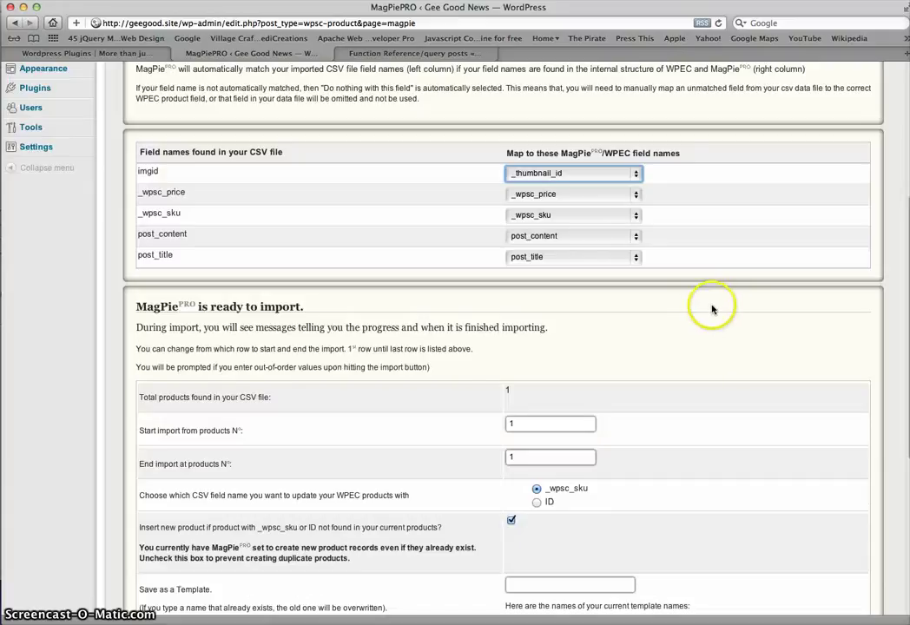
pyautogui.scroll(-5, 708, 314)
pyautogui.click(543, 387)
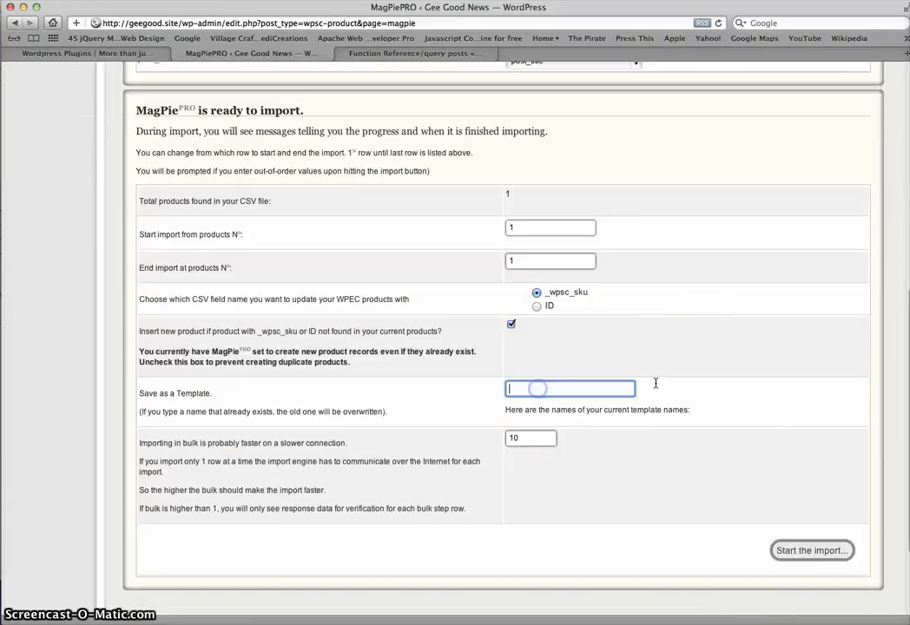
pyautogui.scroll(-2, 696, 392)
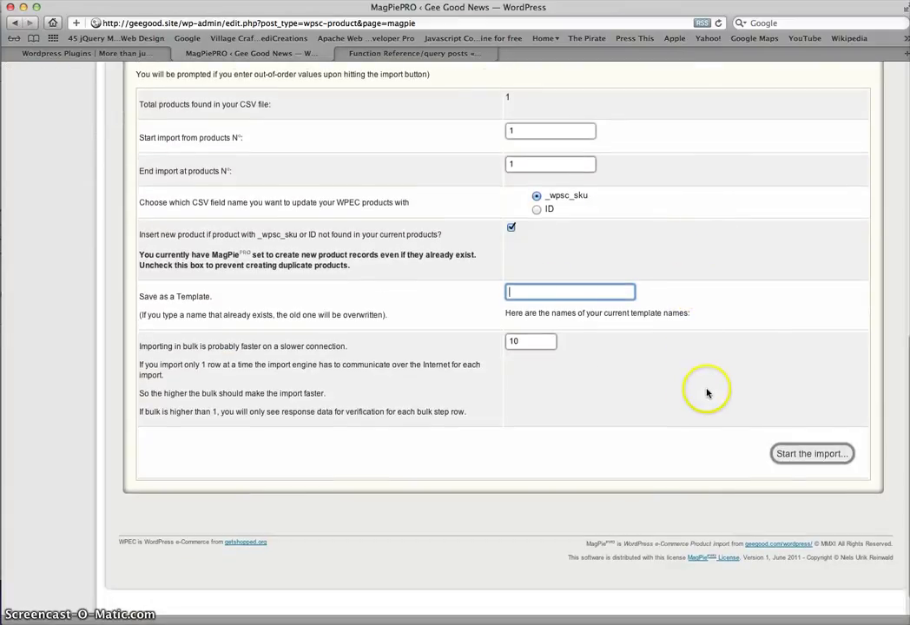
pyautogui.click(511, 229)
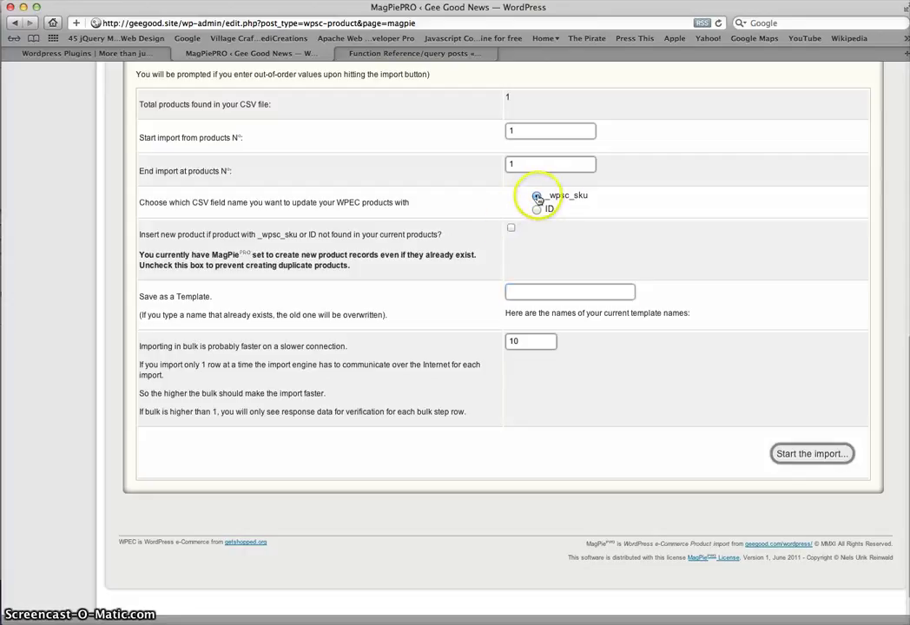
pyautogui.click(807, 457)
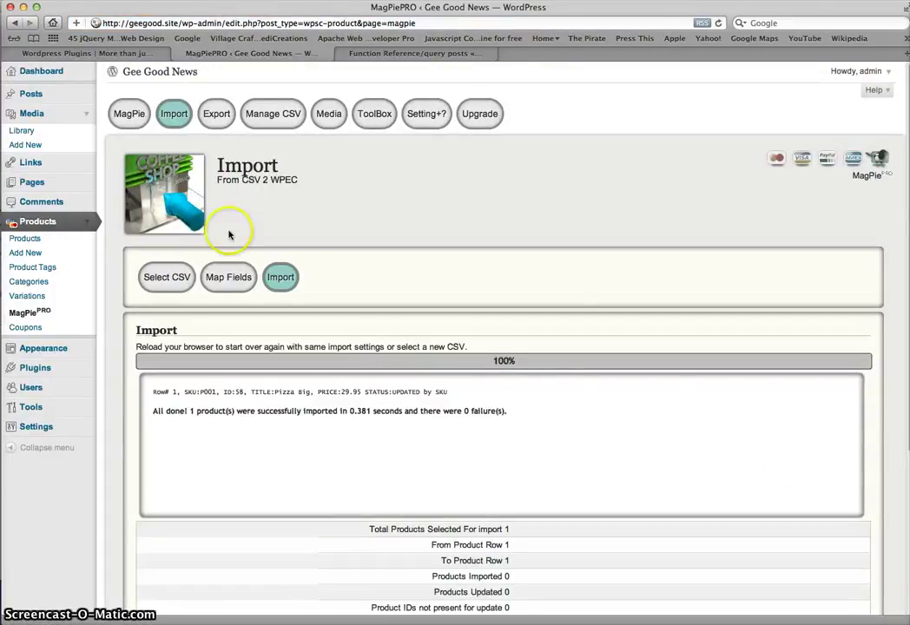
# - Open the Pizza Big product from the Products list and check its imported title and description
pyautogui.click(21, 228)
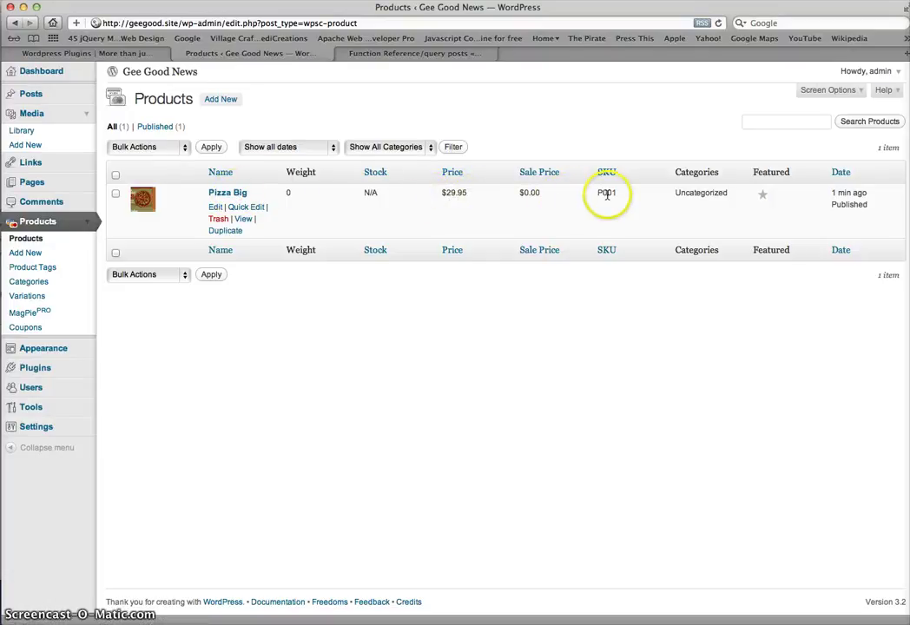
pyautogui.click(228, 193)
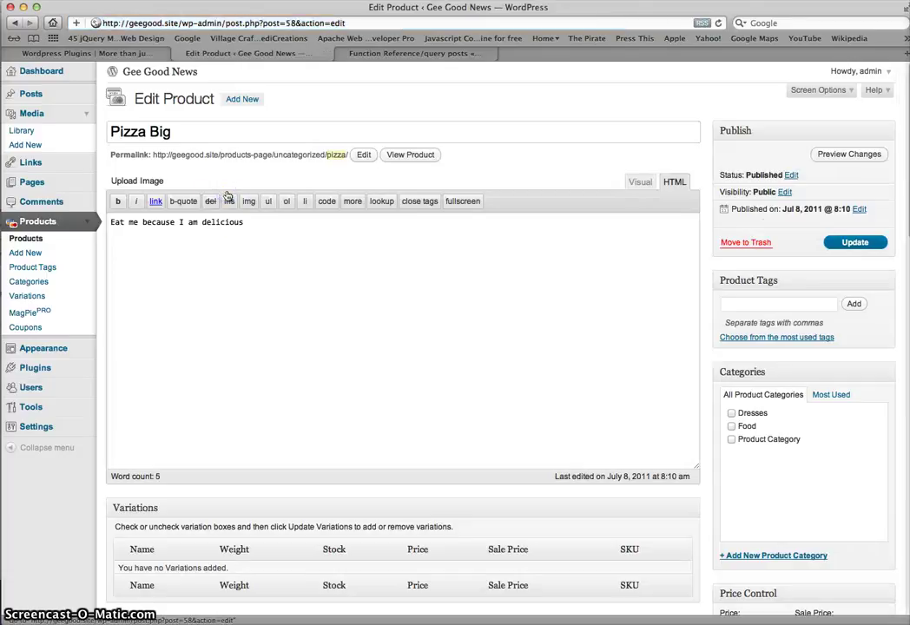
pyautogui.moveTo(111, 223); pyautogui.dragTo(255, 225)
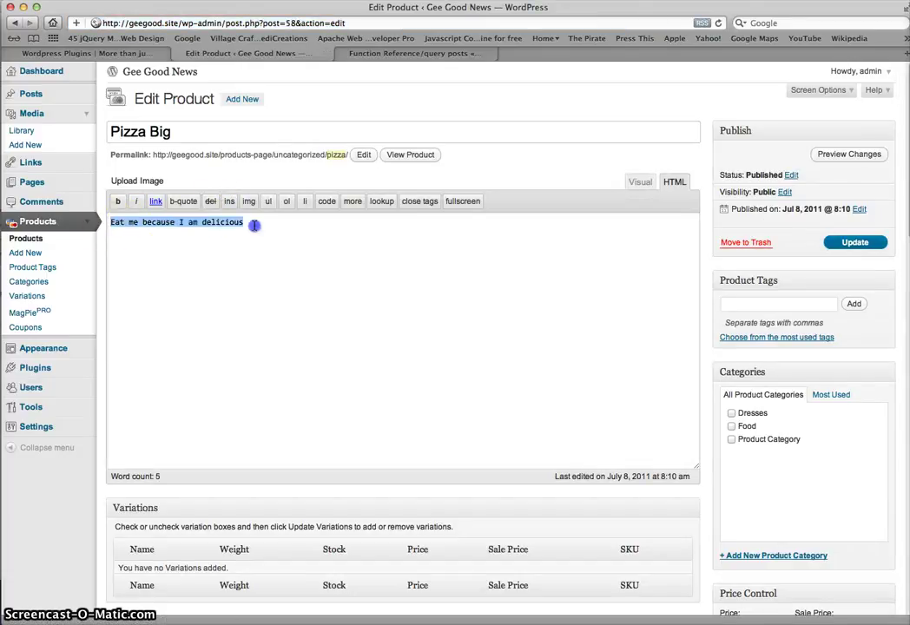
pyautogui.click(254, 224)
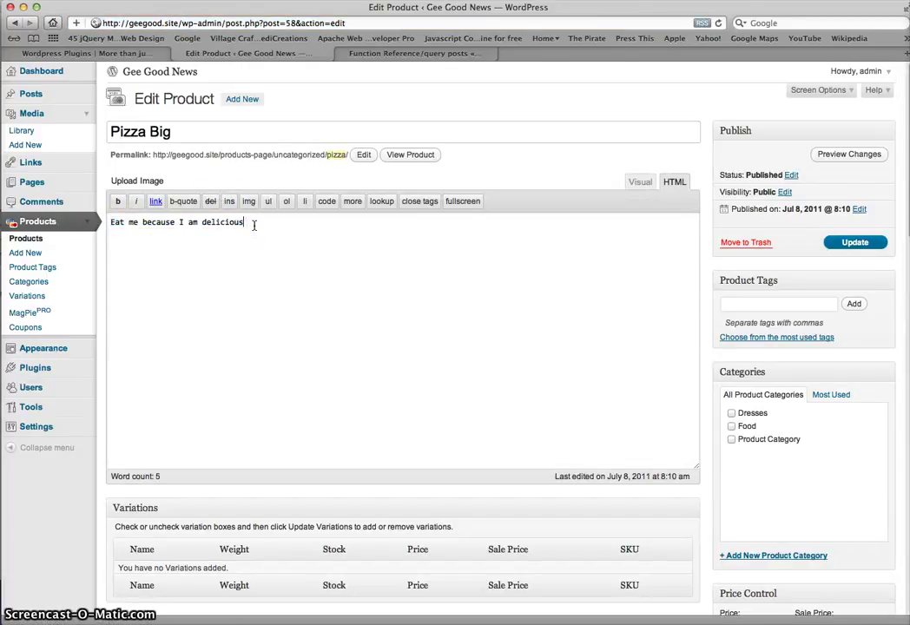
pyautogui.click(203, 223)
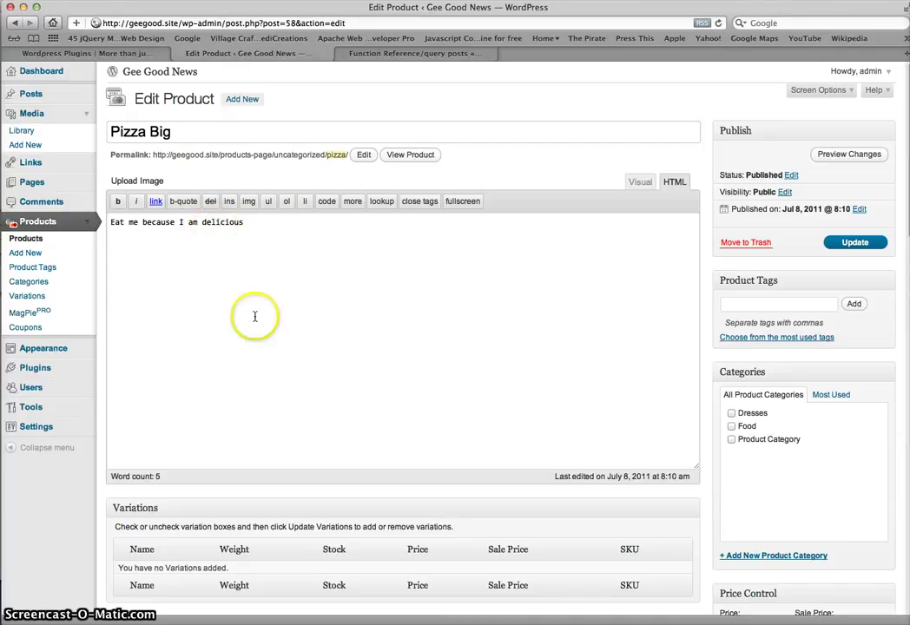
# - Switch to demo_thumbnails.csv in Excel and set the Pizza Big row's imgid to 125
pyautogui.press('super+Tab')
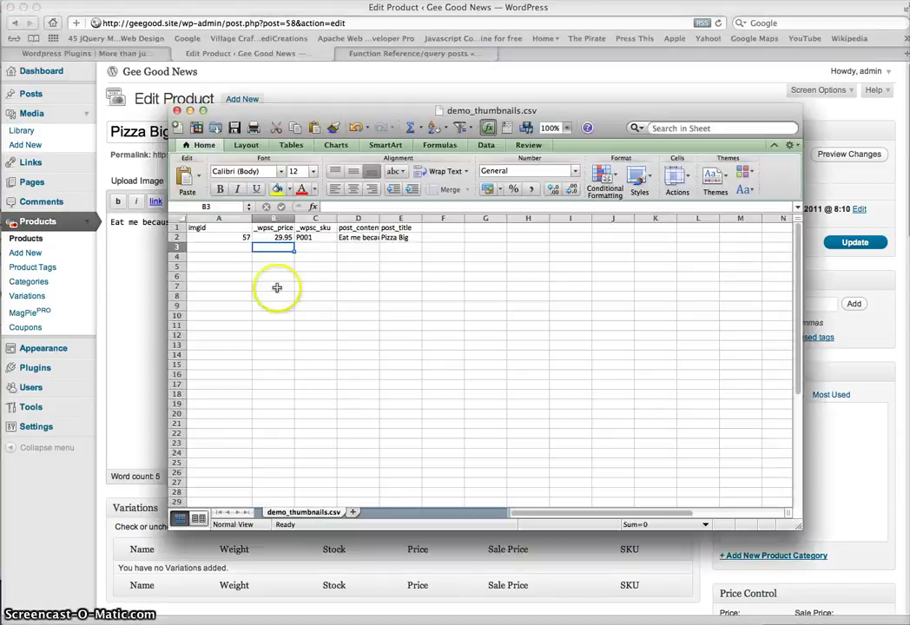
pyautogui.click(236, 238)
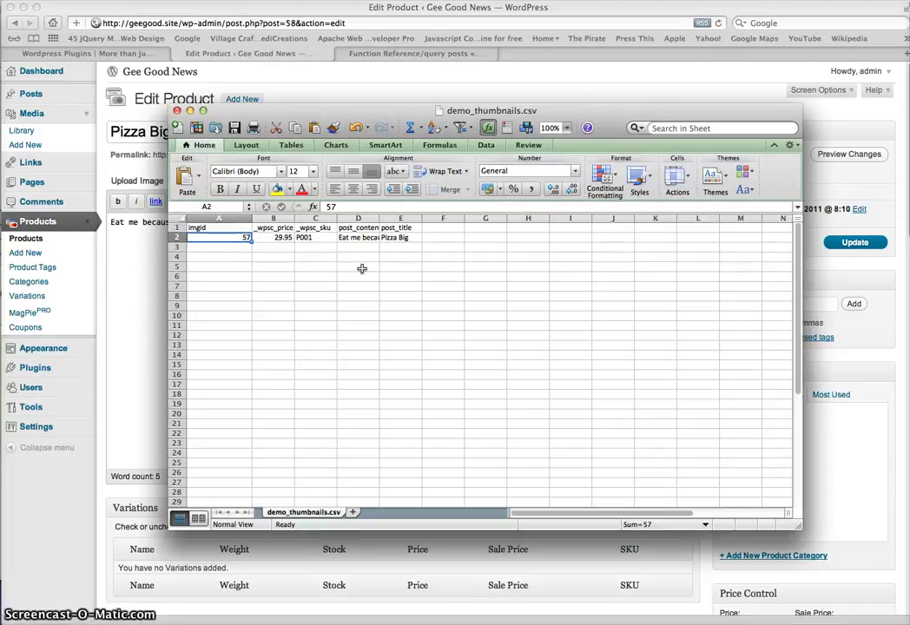
pyautogui.press('Down')
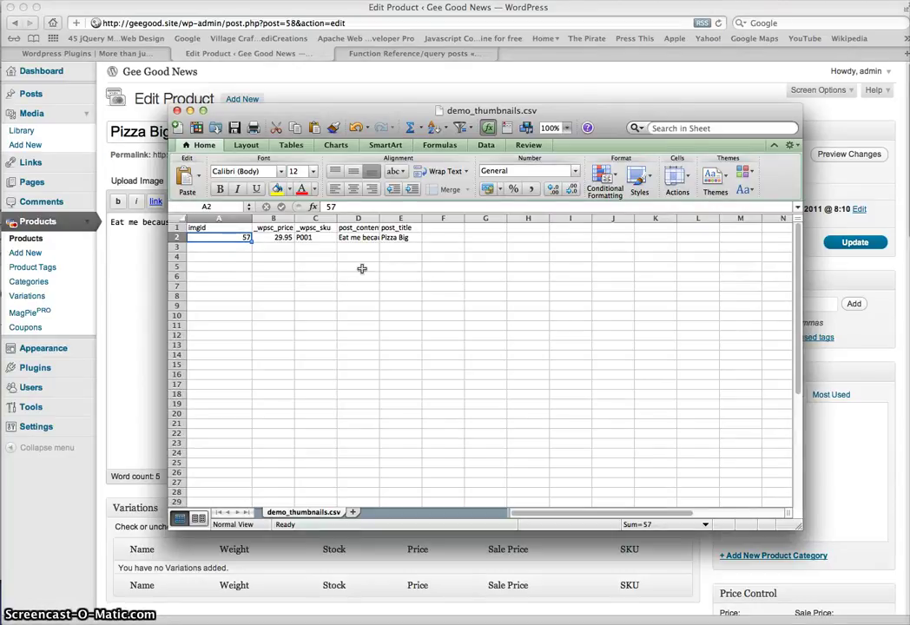
pyautogui.write('12')
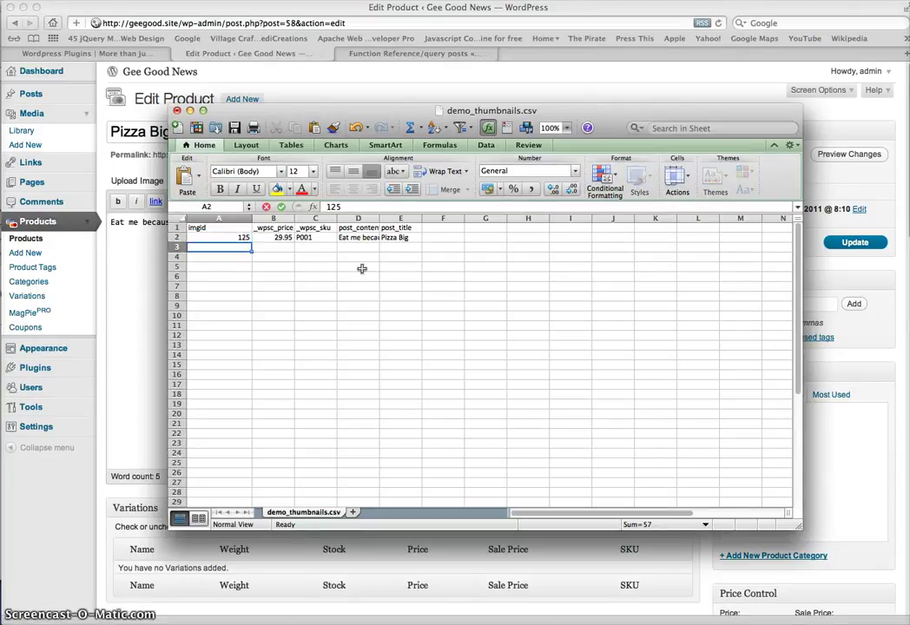
pyautogui.press('Return')
# - Return to WordPress and open MagPie PRO's Media page to look up the pizza image's ID
pyautogui.click(137, 241)
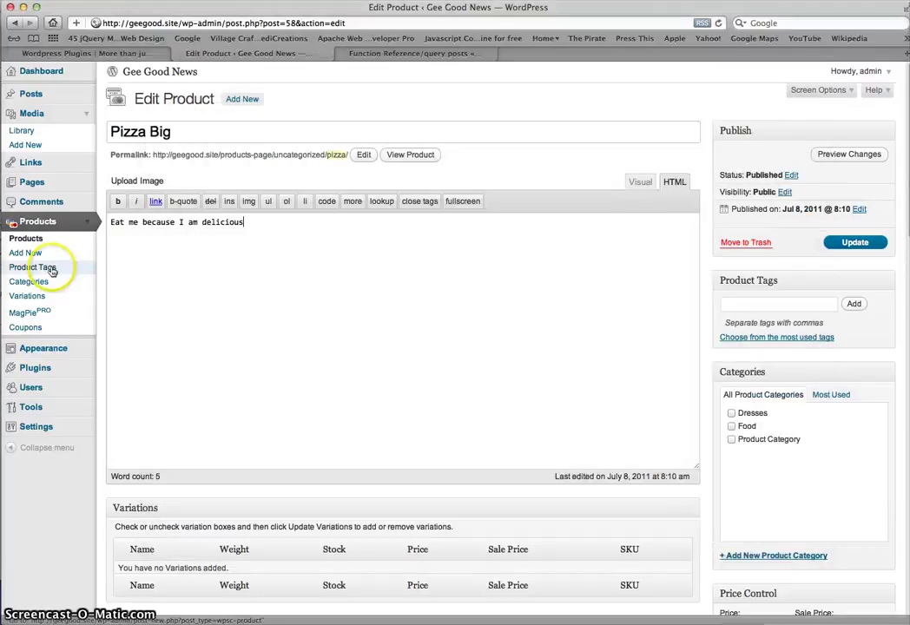
pyautogui.click(50, 313)
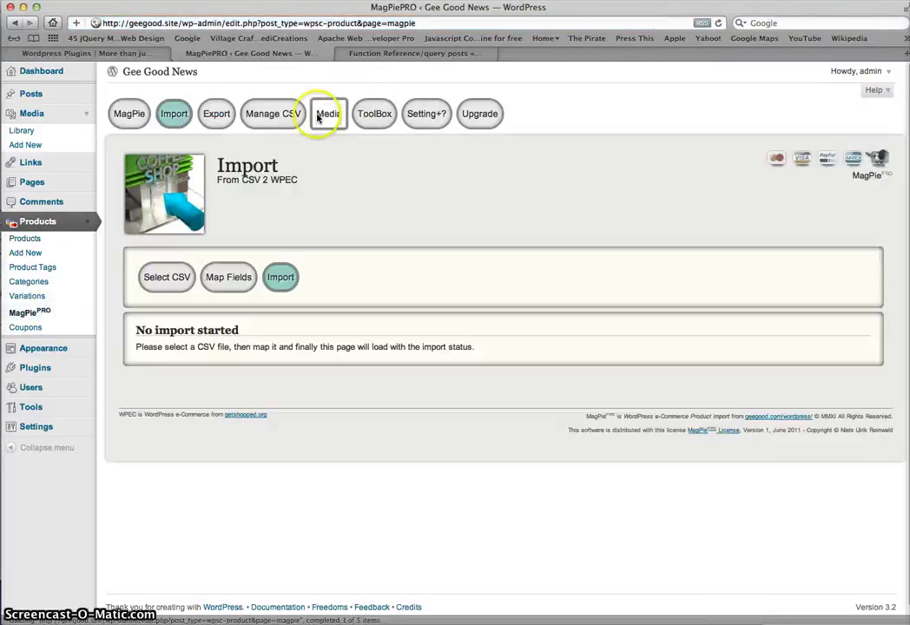
pyautogui.click(327, 114)
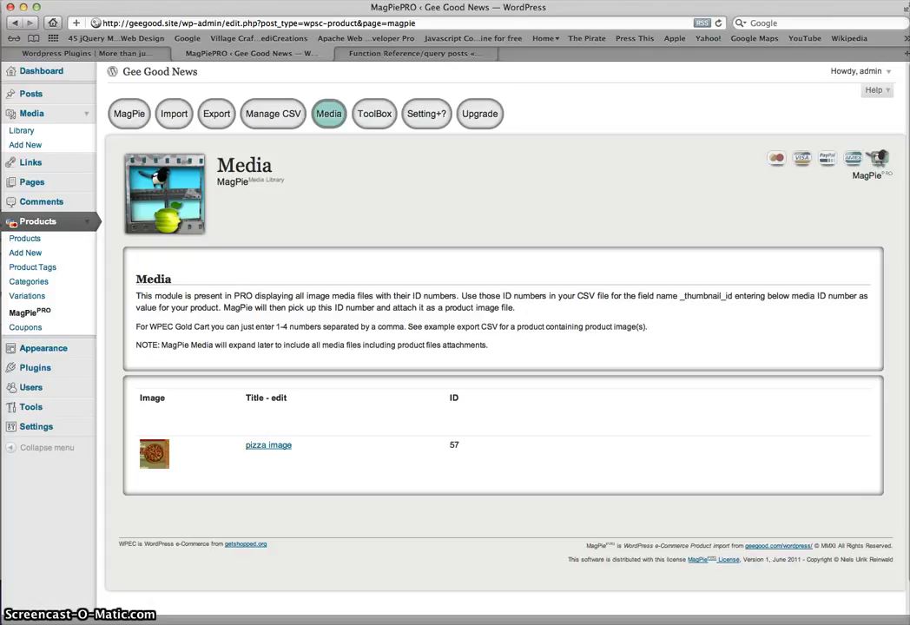
# - In Excel, set the Pizza Big row's imgid to 57, save demo_thumbnails.csv, and return to the browser
pyautogui.press('super+Tab')
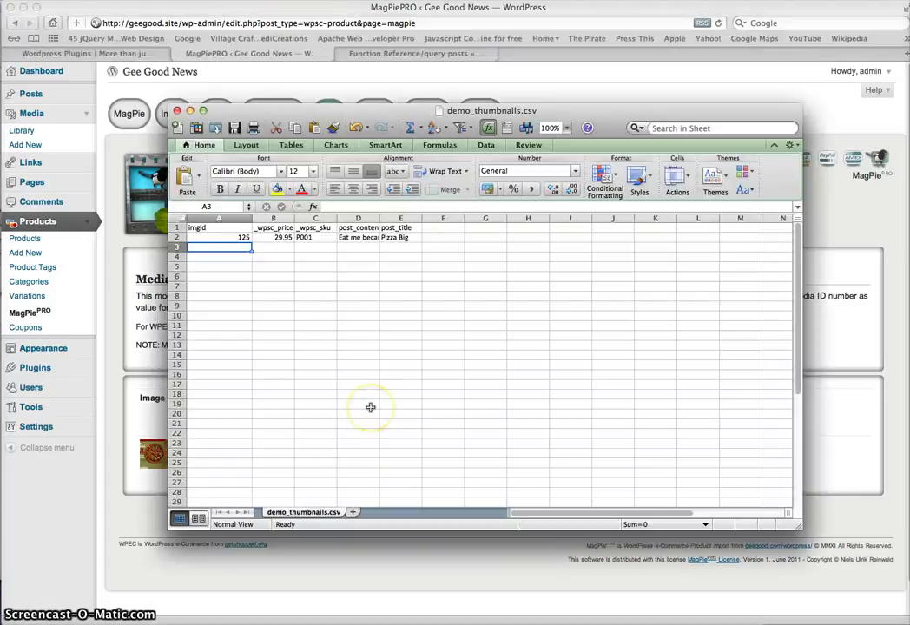
pyautogui.press('Up')
pyautogui.write('5')
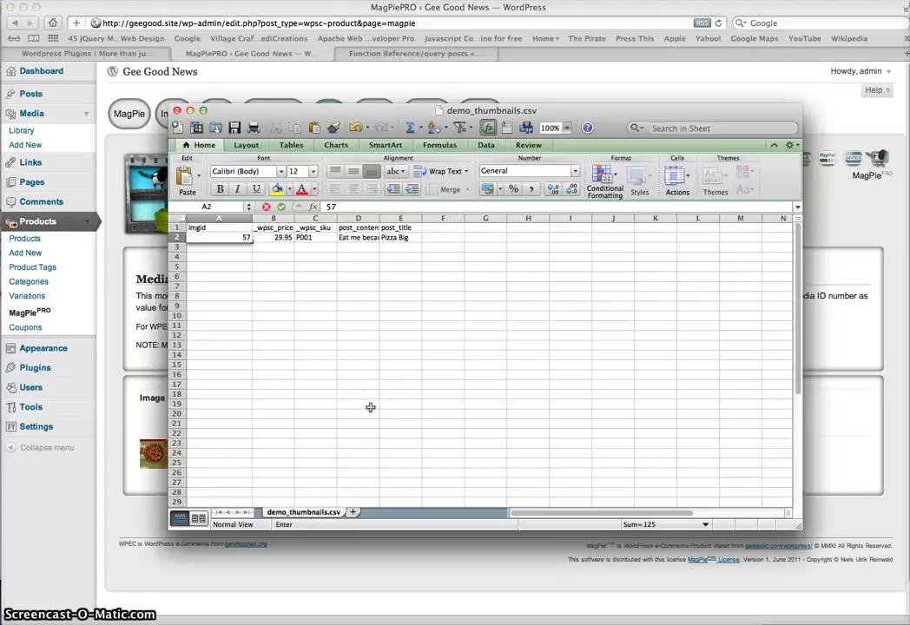
pyautogui.write('7')
pyautogui.press('Return')
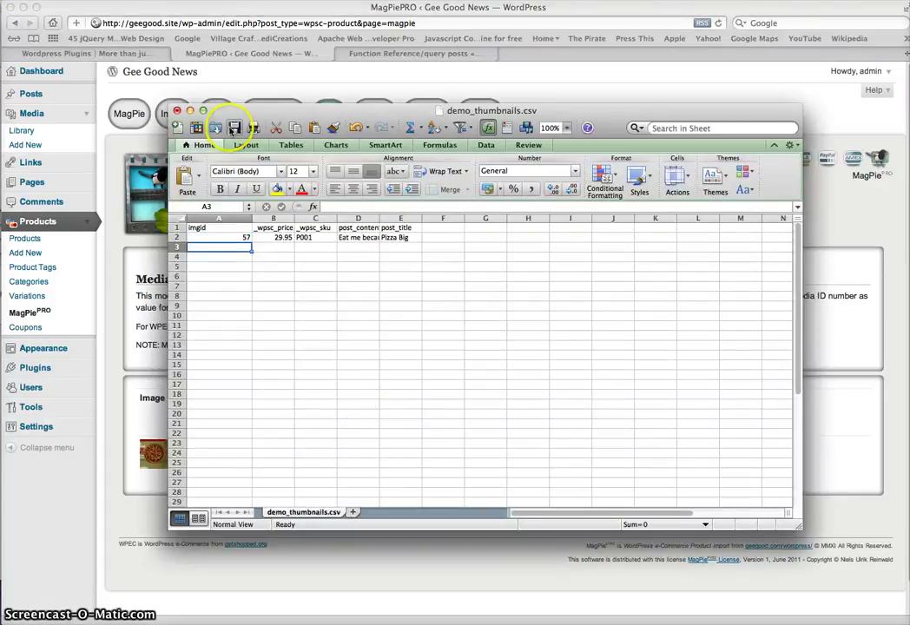
pyautogui.click(236, 129)
pyautogui.click(584, 372)
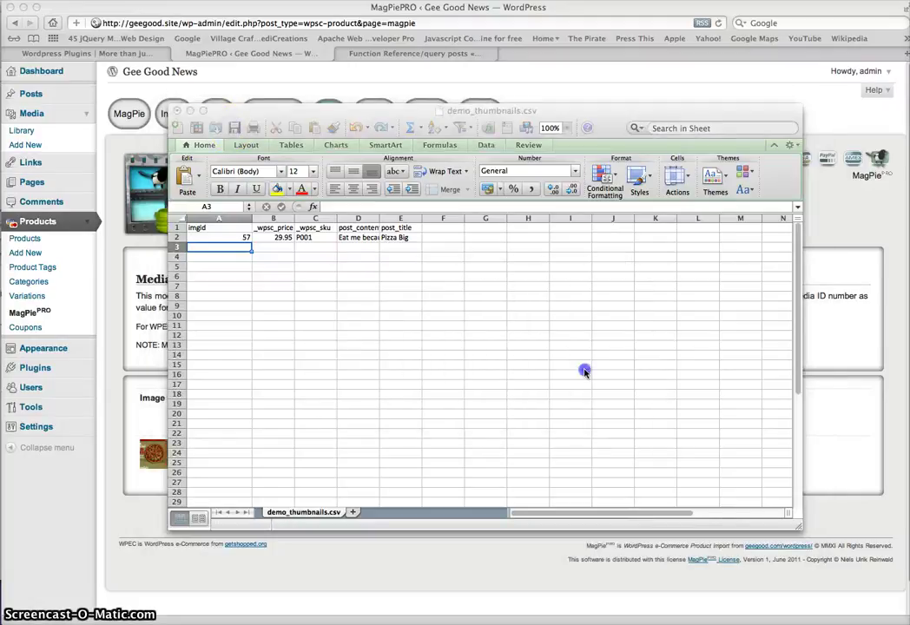
pyautogui.click(327, 132)
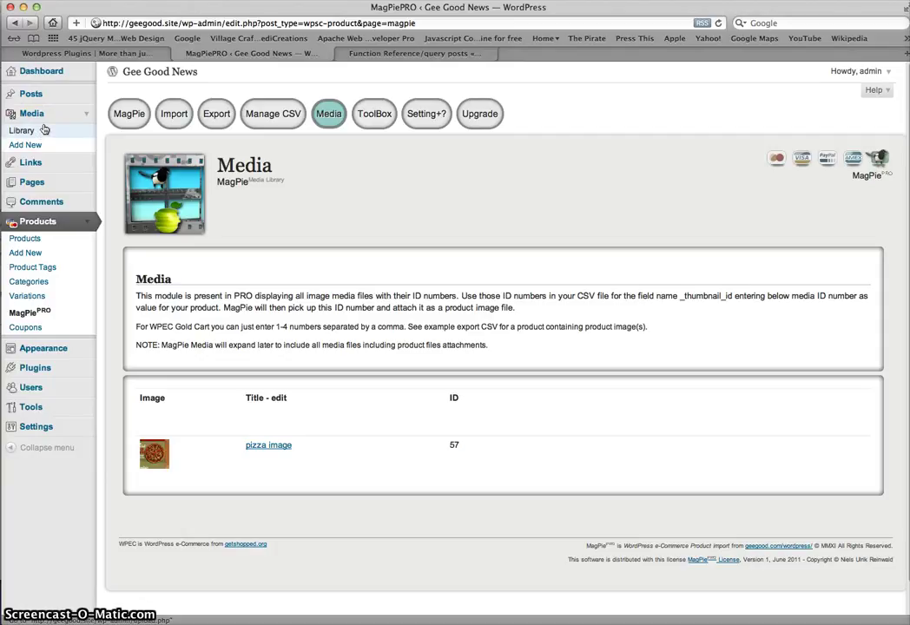
# - View the WordPress Media Library and its page for uploading new media
pyautogui.click(28, 131)
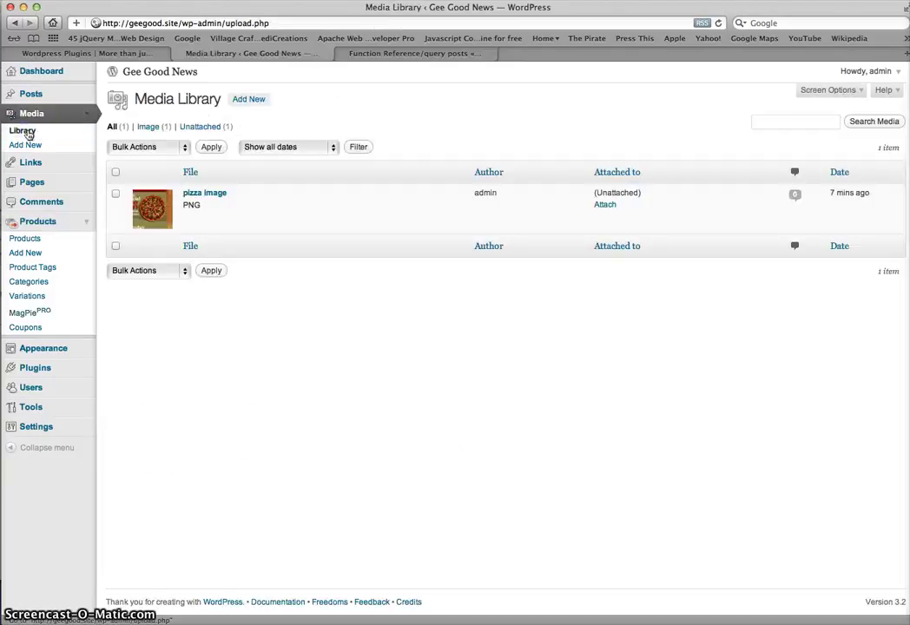
pyautogui.click(251, 100)
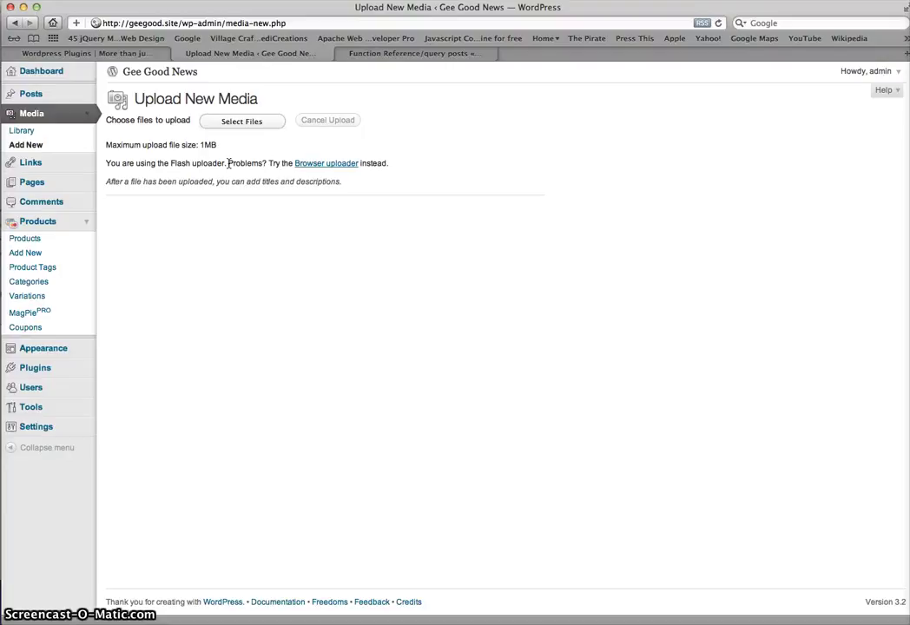
pyautogui.click(23, 130)
pyautogui.moveTo(291, 189)
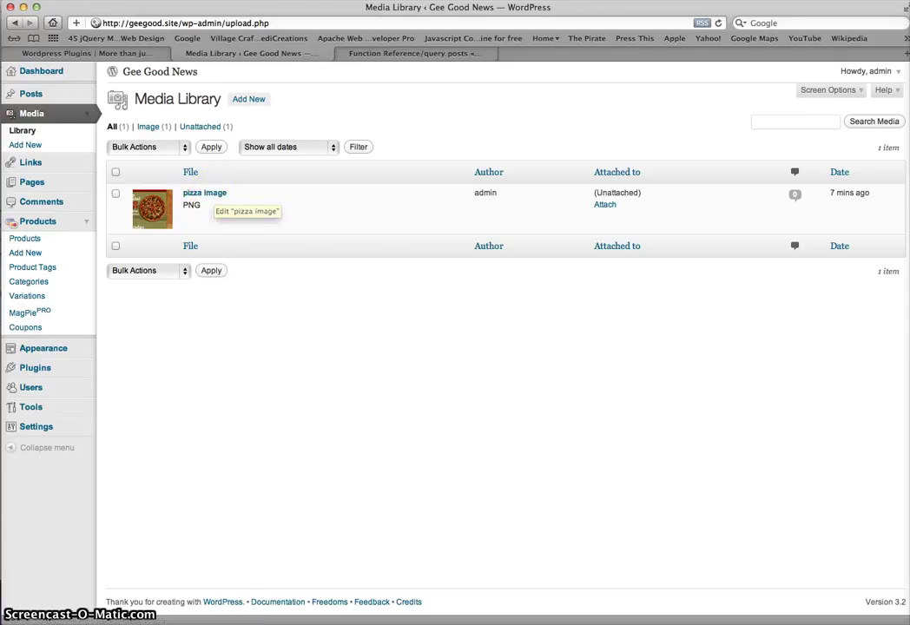
# - Open MagPie PRO's Media page and highlight the ID of the pizza image
pyautogui.click(35, 311)
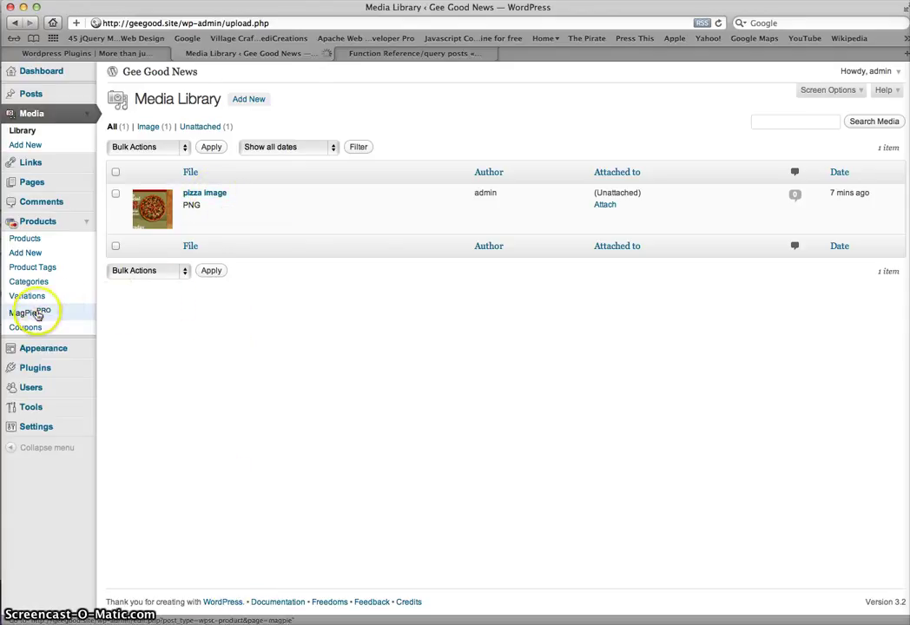
pyautogui.click(328, 113)
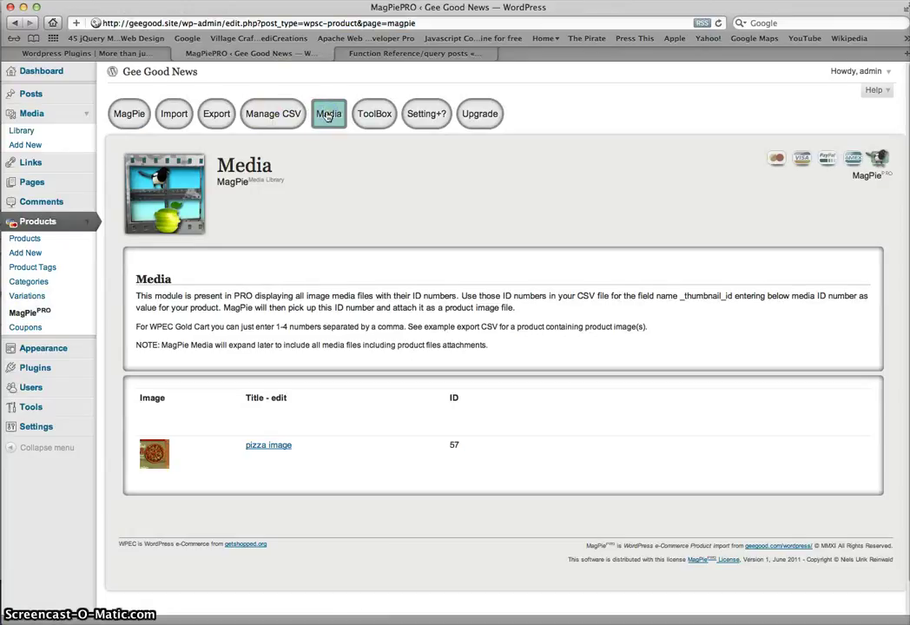
pyautogui.click(451, 444)
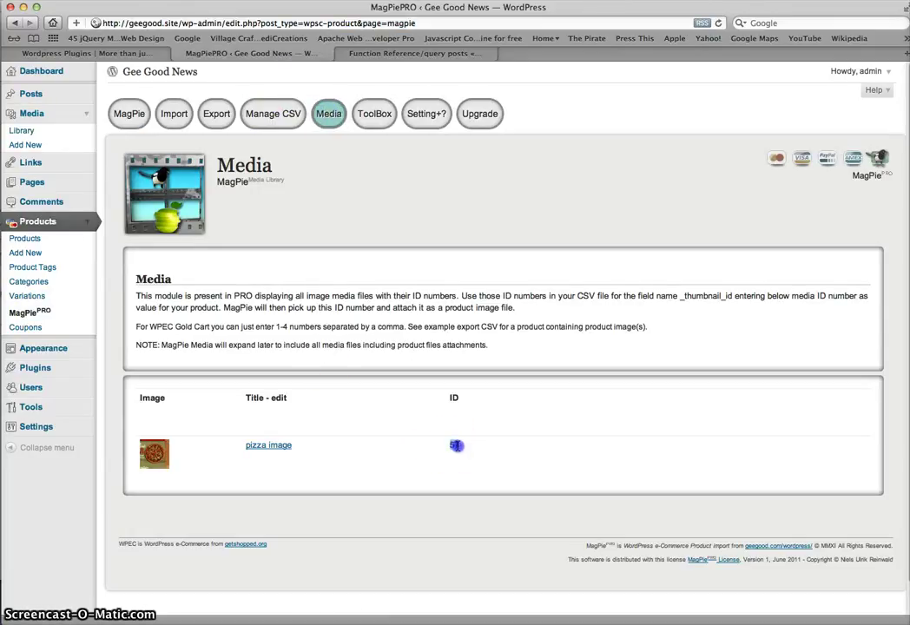
pyautogui.moveTo(456, 445); pyautogui.dragTo(444, 447)
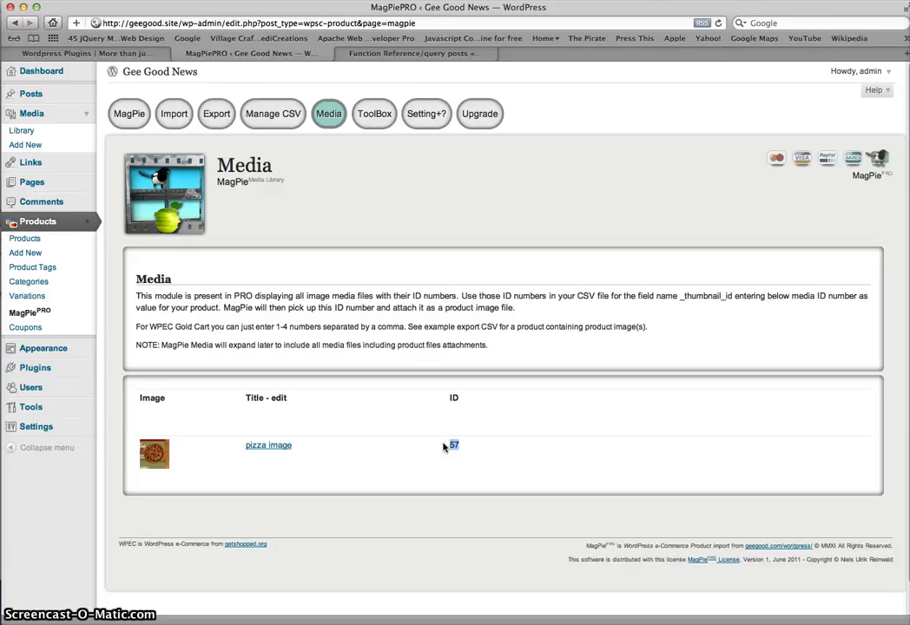
pyautogui.click(318, 326)
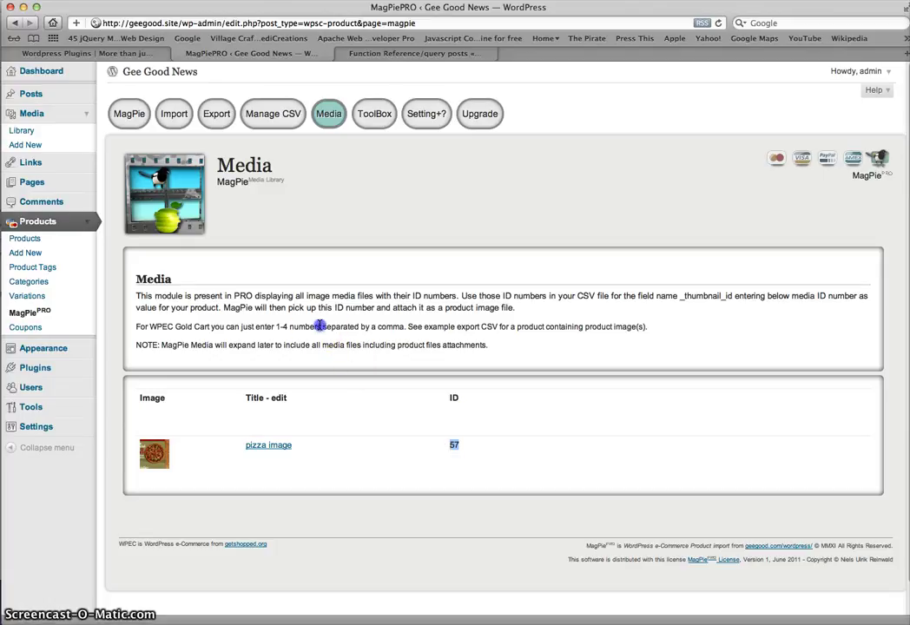
# - Review Pizza Big in the Products list and the image in the Media Library, ending on MagPie PRO's Media page
pyautogui.click(26, 239)
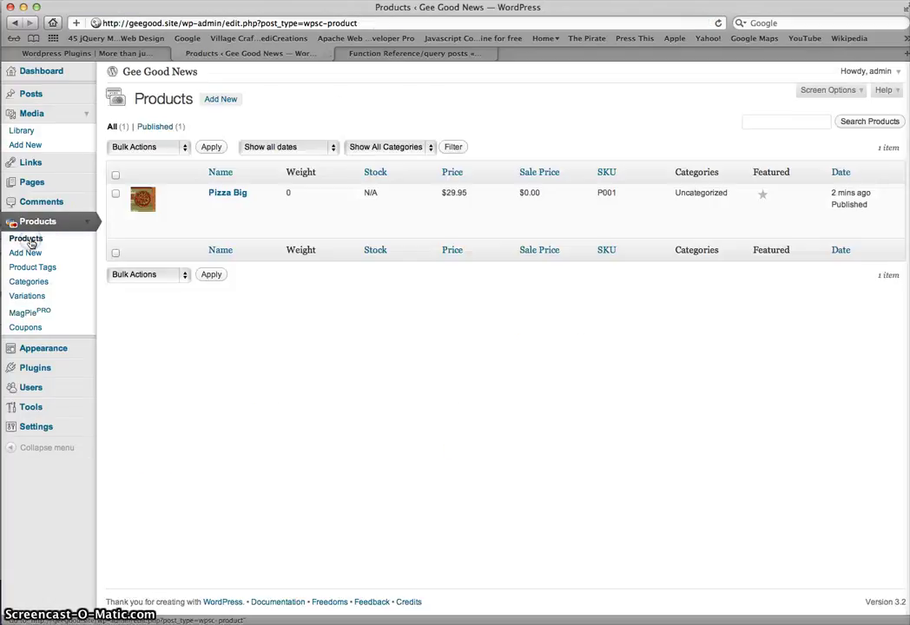
pyautogui.click(245, 193)
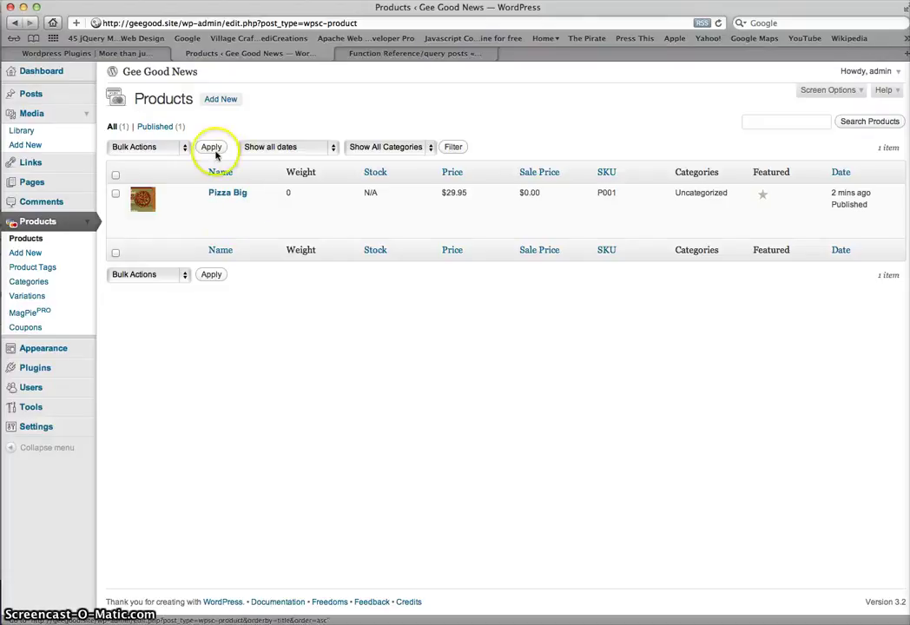
pyautogui.click(25, 131)
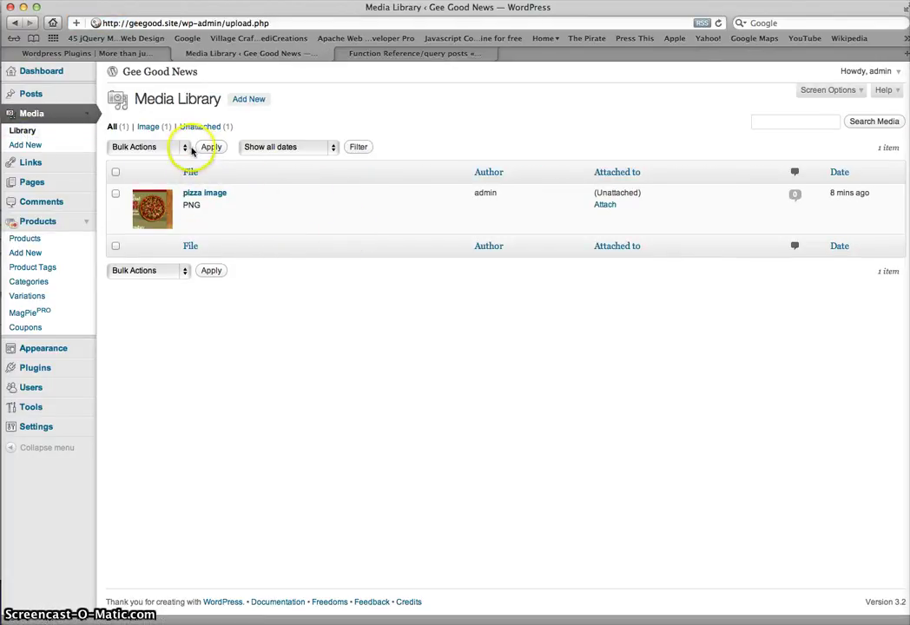
pyautogui.click(399, 200)
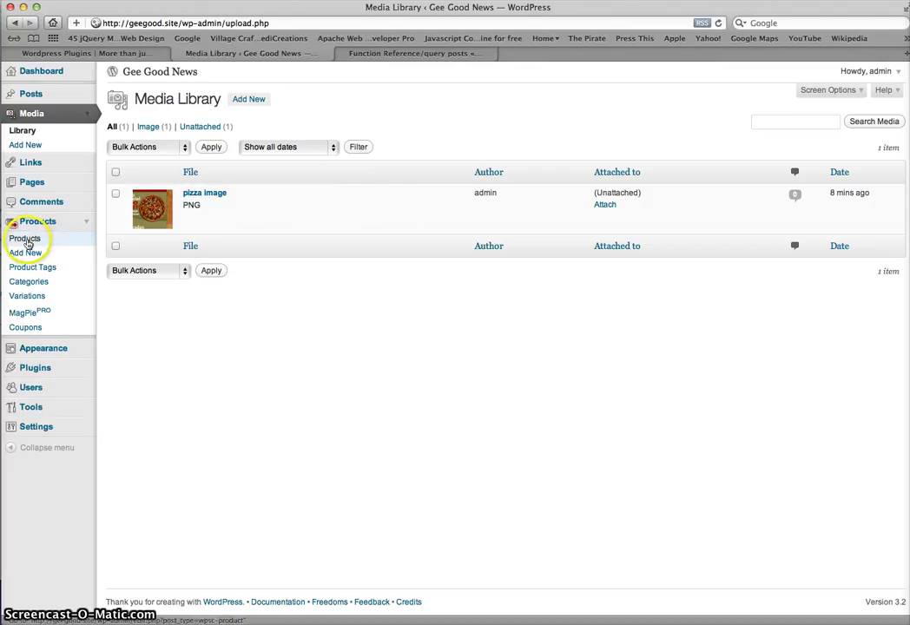
pyautogui.click(29, 314)
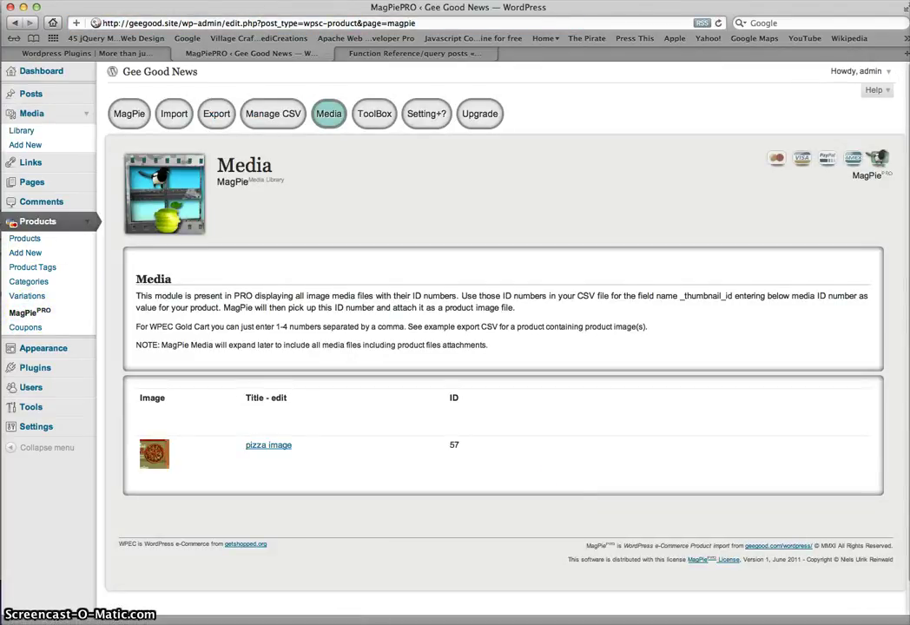
# - In Excel, add the image IDs 21, 2 and 447 to rows 3 to 5 of the imgid column
pyautogui.click(417, 588)
pyautogui.click(244, 247)
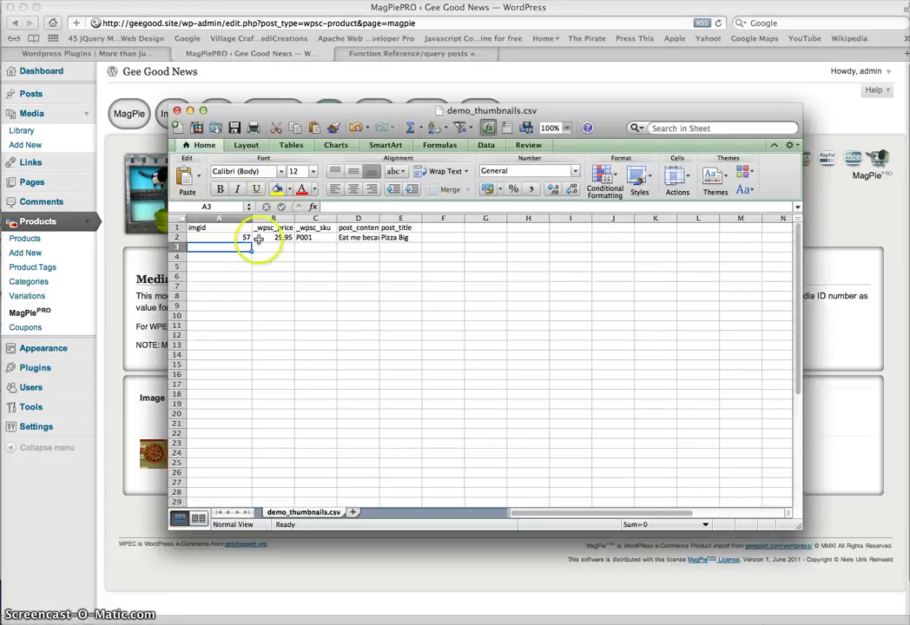
pyautogui.click(233, 259)
pyautogui.click(233, 247)
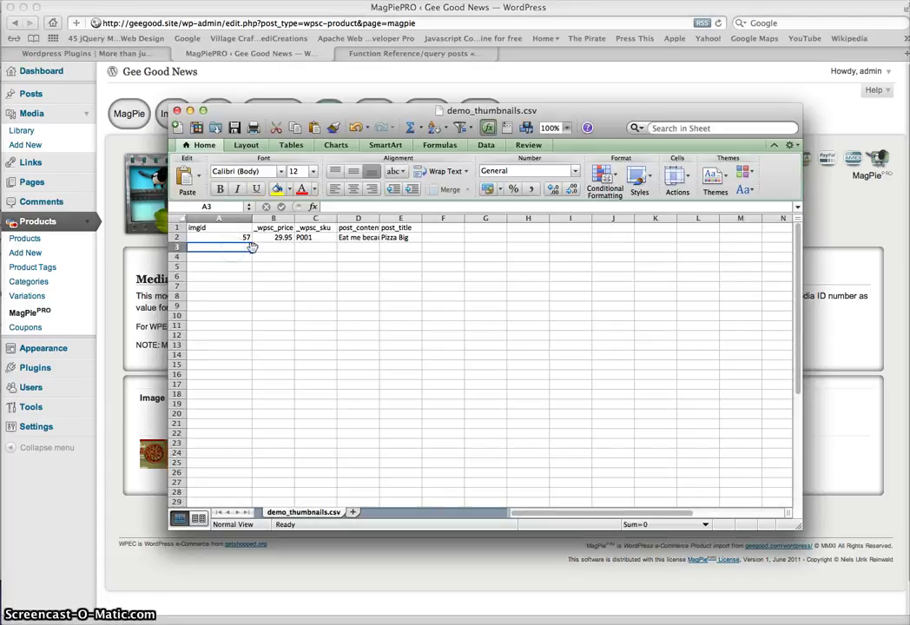
pyautogui.write('21')
pyautogui.press('Return')
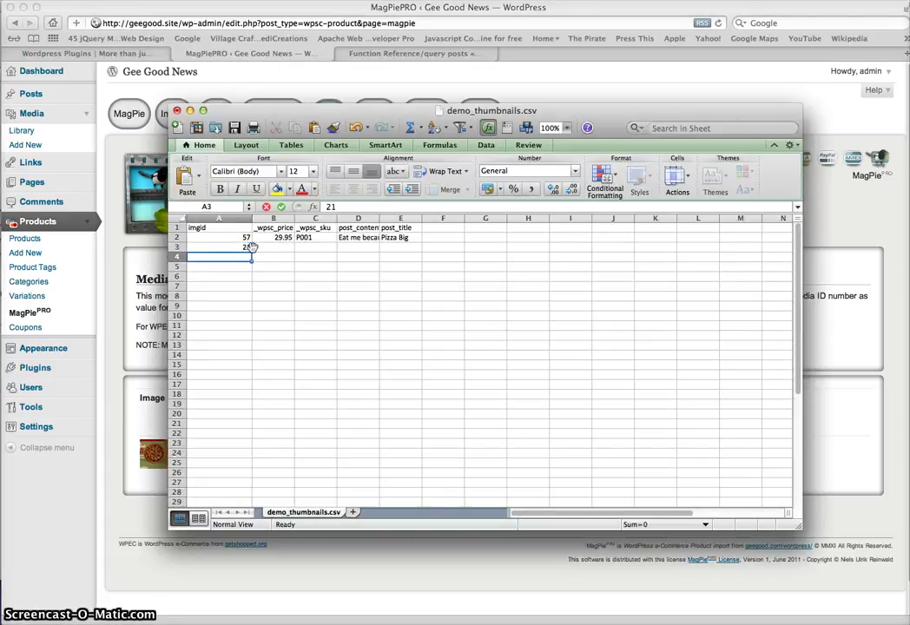
pyautogui.write('2')
pyautogui.press('Return')
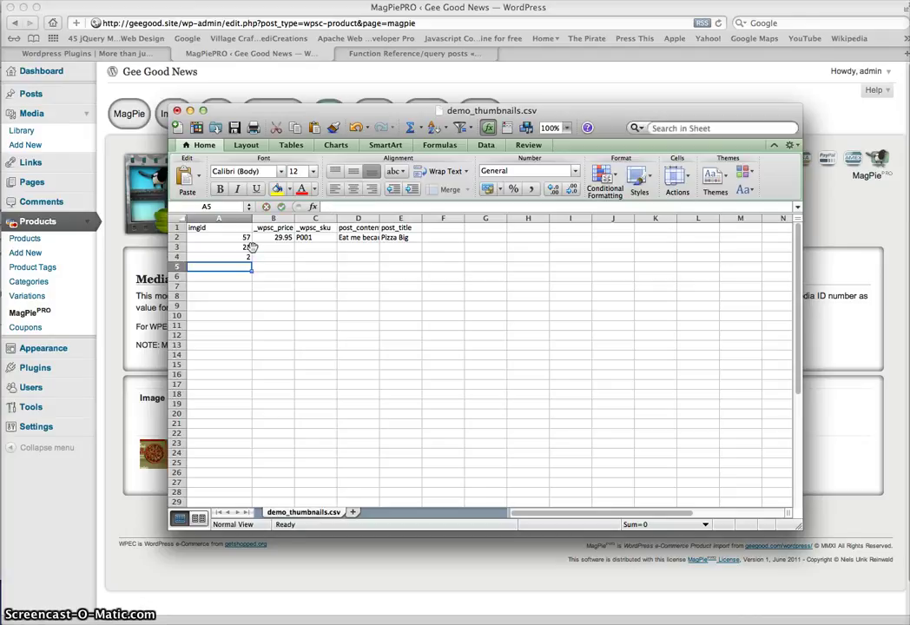
pyautogui.write('447')
pyautogui.press('Return')
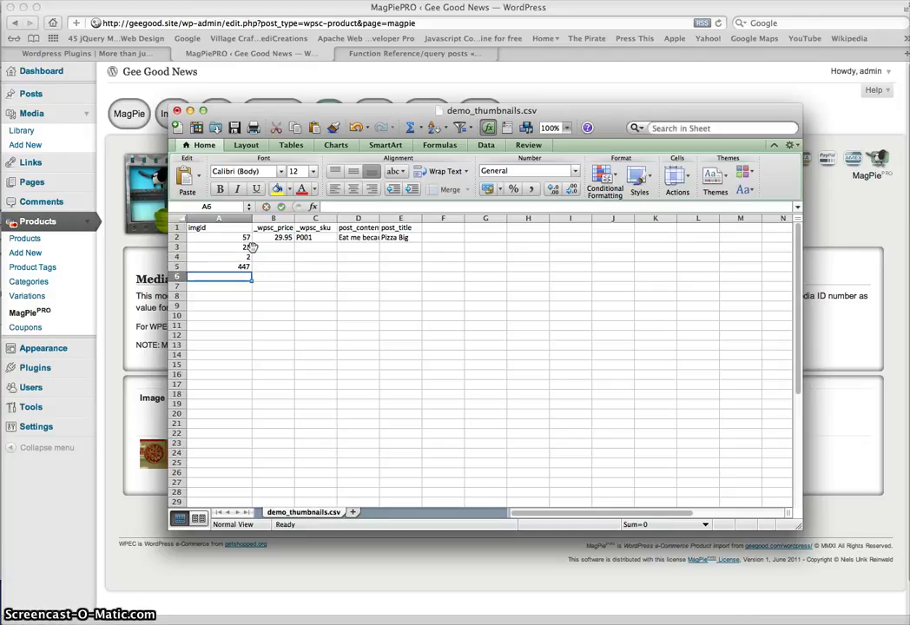
# - Look over the price, SKU, content and title cells beside the added image IDs, and return to MagPie PRO's Media page
pyautogui.click(249, 248)
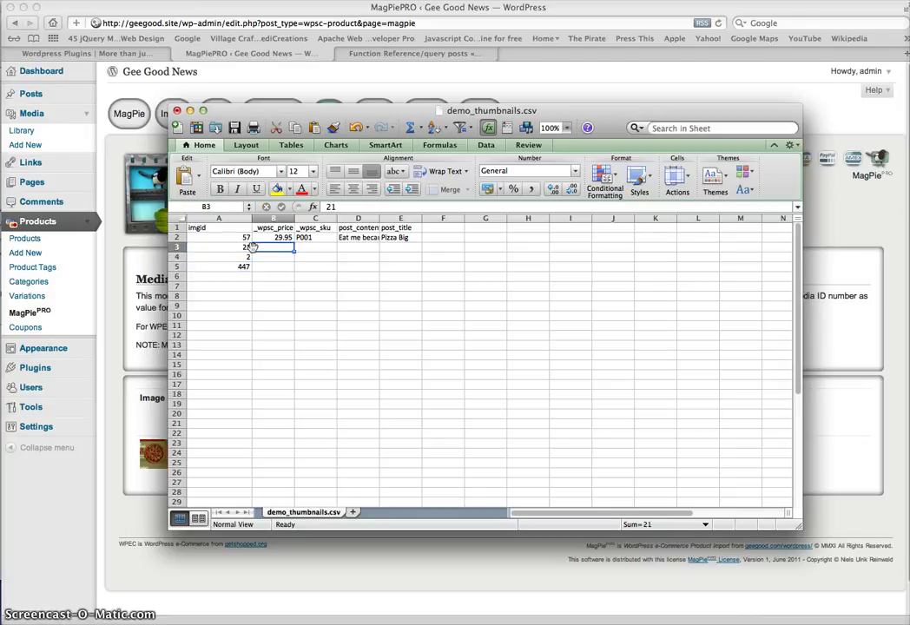
pyautogui.press('Right')
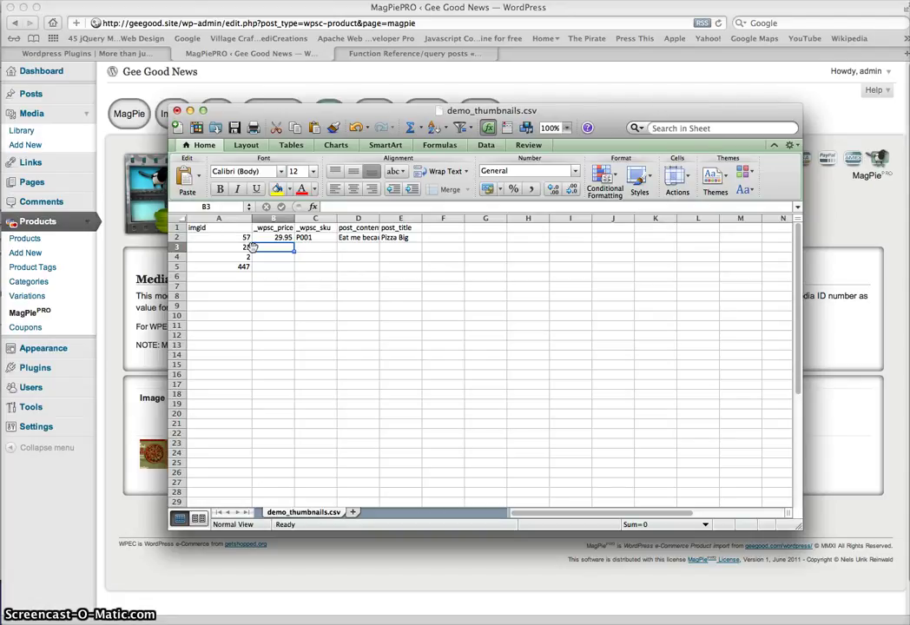
pyautogui.press('Right')
pyautogui.press('Right')
pyautogui.press('Right')
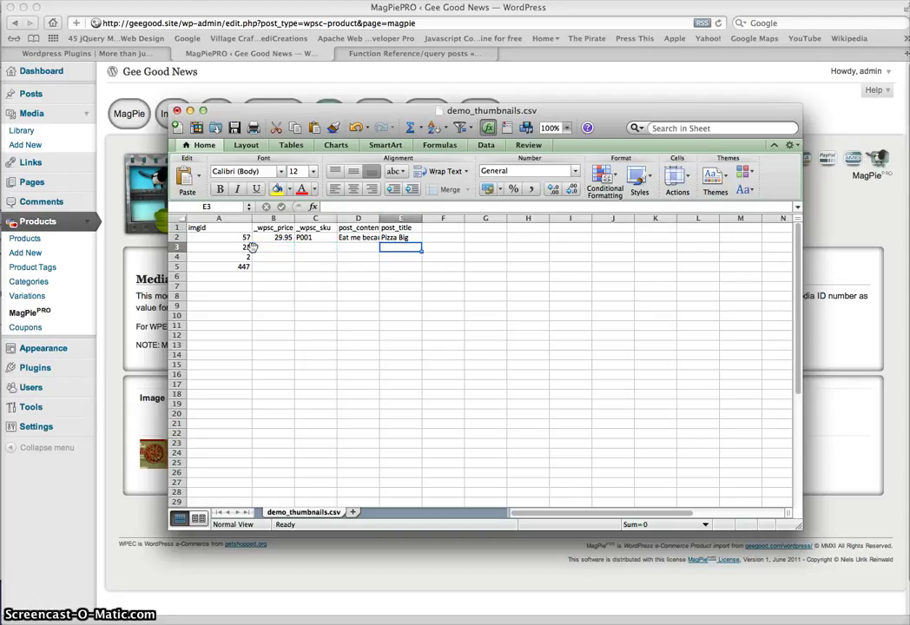
pyautogui.press('Down')
pyautogui.press('Down')
pyautogui.press('Left')
pyautogui.press('Left')
pyautogui.press('Left')
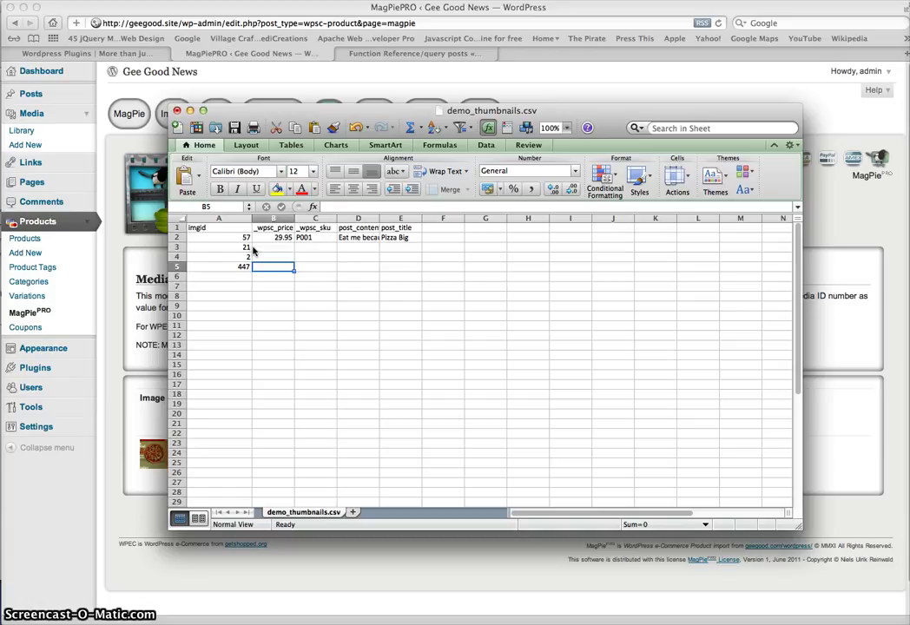
pyautogui.click(158, 276)
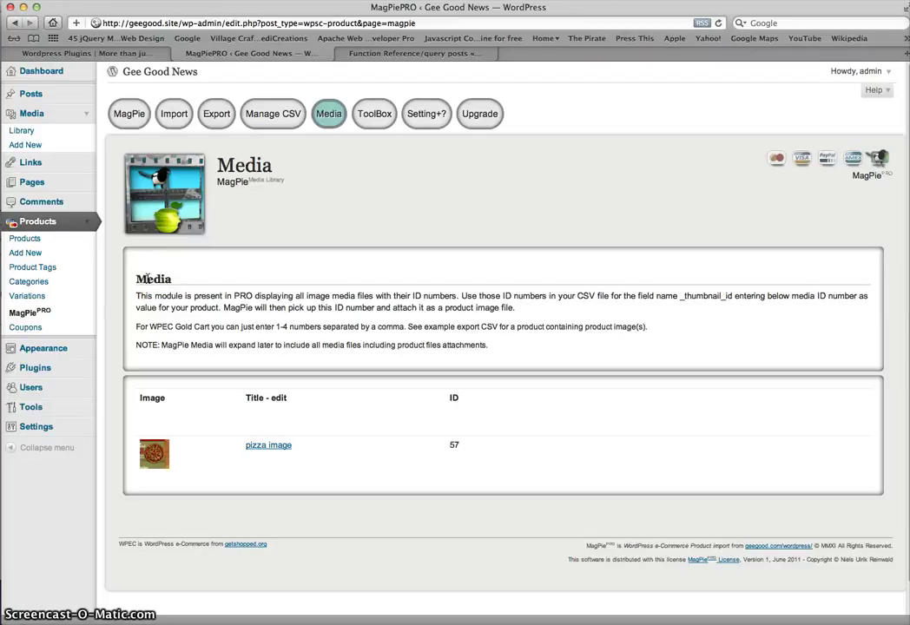
# - Switch to demo_thumbnails.csv in Excel and set the imgid of the Pizza Big row to 154
pyautogui.click(378, 364)
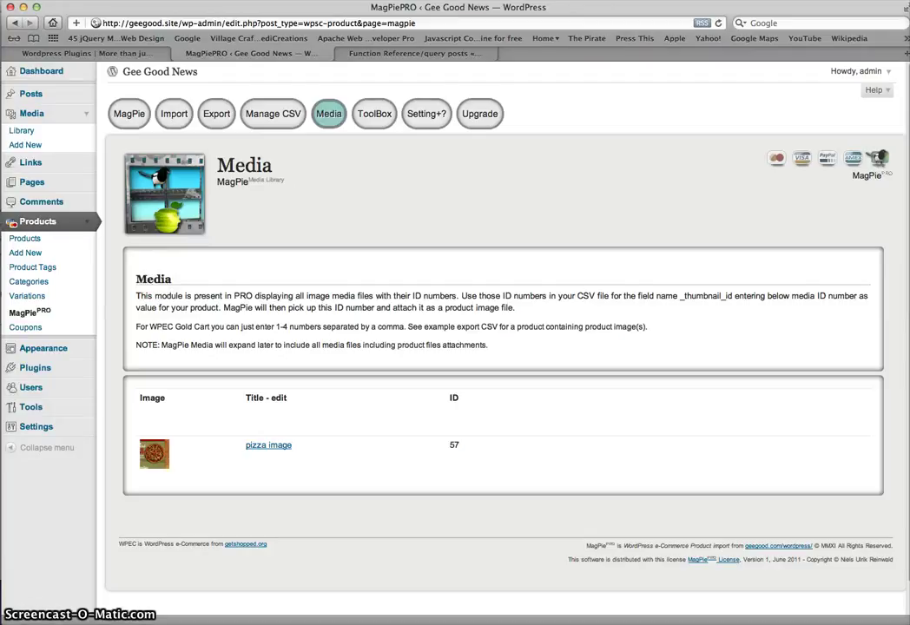
pyautogui.press('super+Tab')
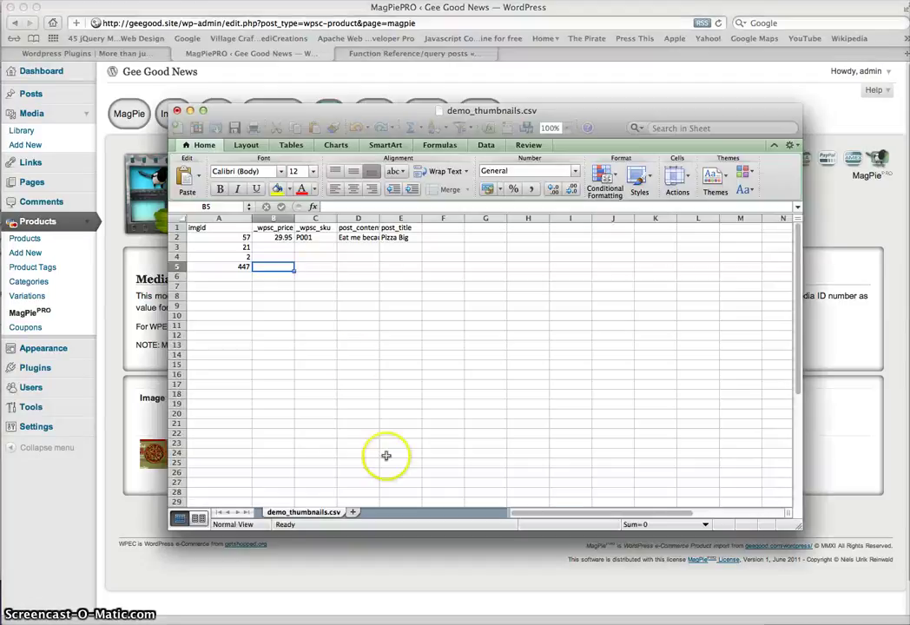
pyautogui.click(230, 258)
pyautogui.press('Up')
pyautogui.press('Up')
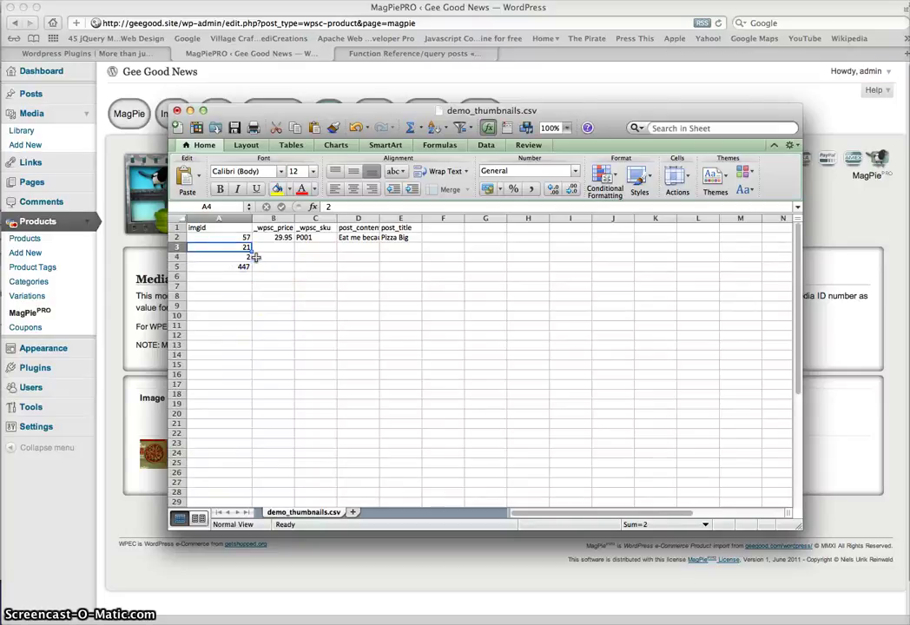
pyautogui.write('154')
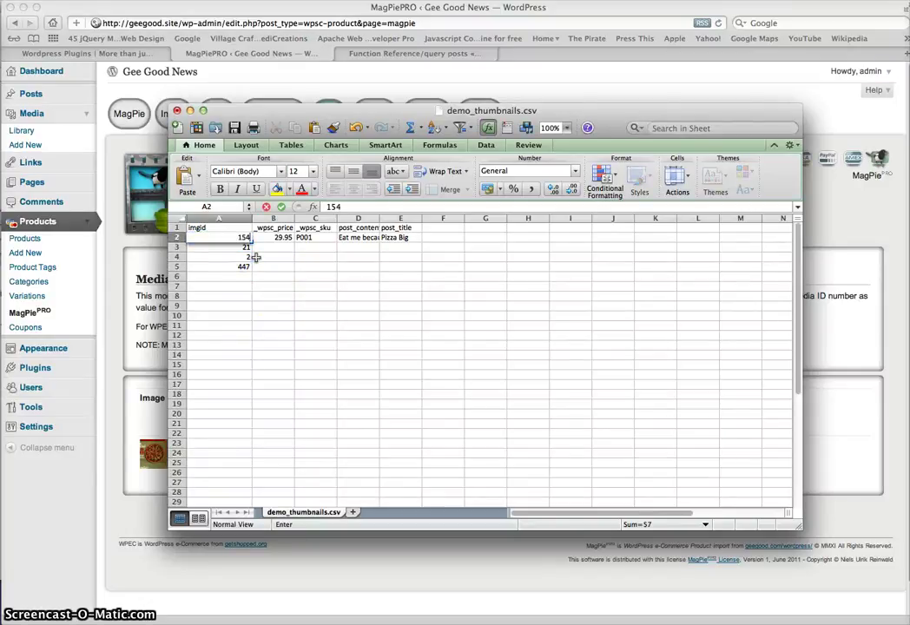
pyautogui.press('Return')
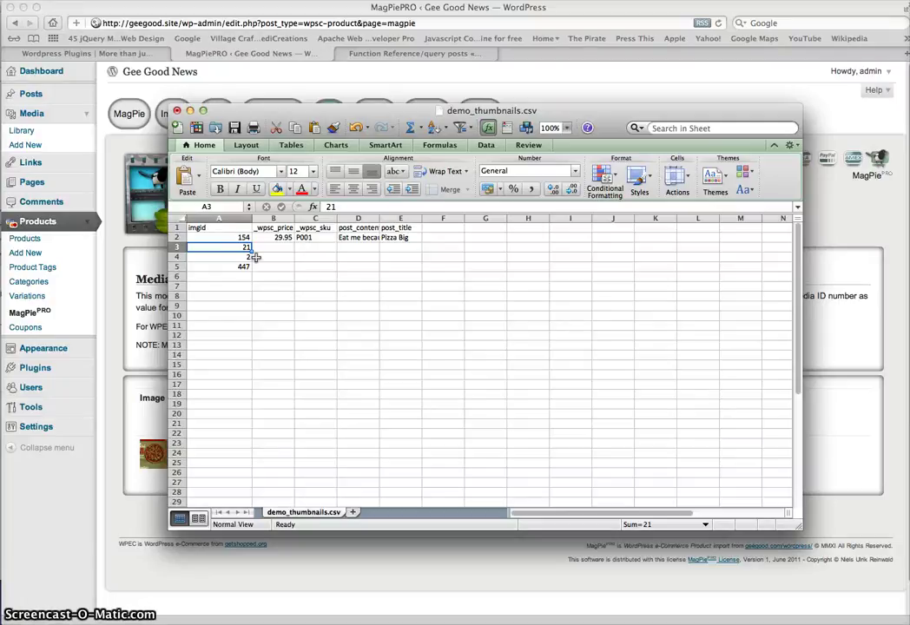
# - Return to MagPie PRO's Media page in the browser and highlight the ID of the pizza image
pyautogui.click(143, 279)
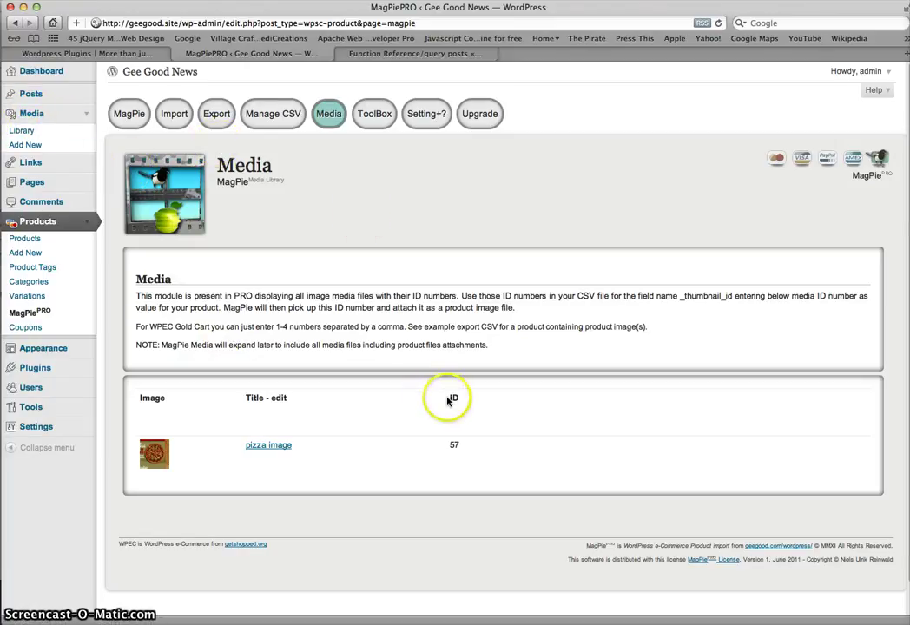
pyautogui.doubleClick(453, 444)
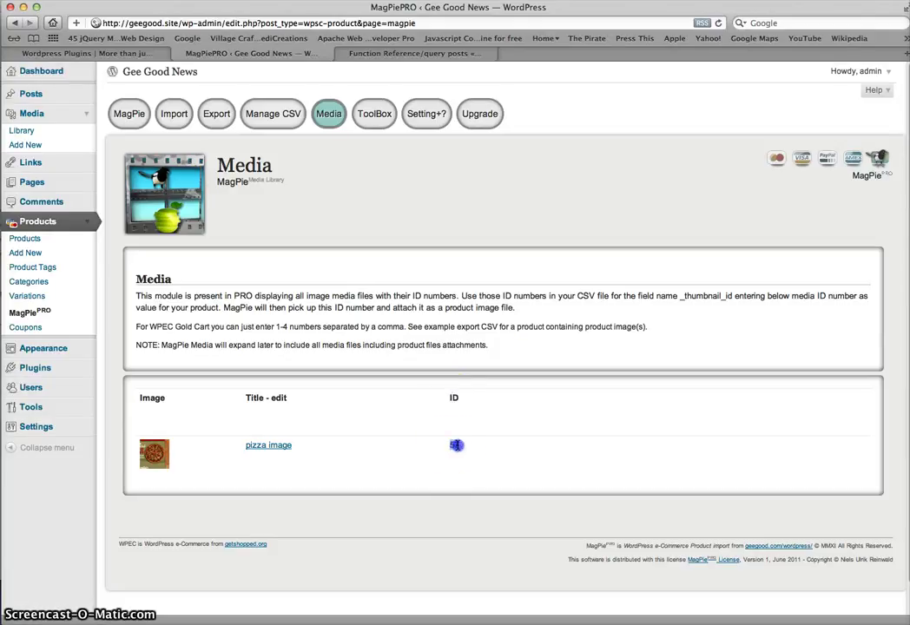
pyautogui.click(456, 445)
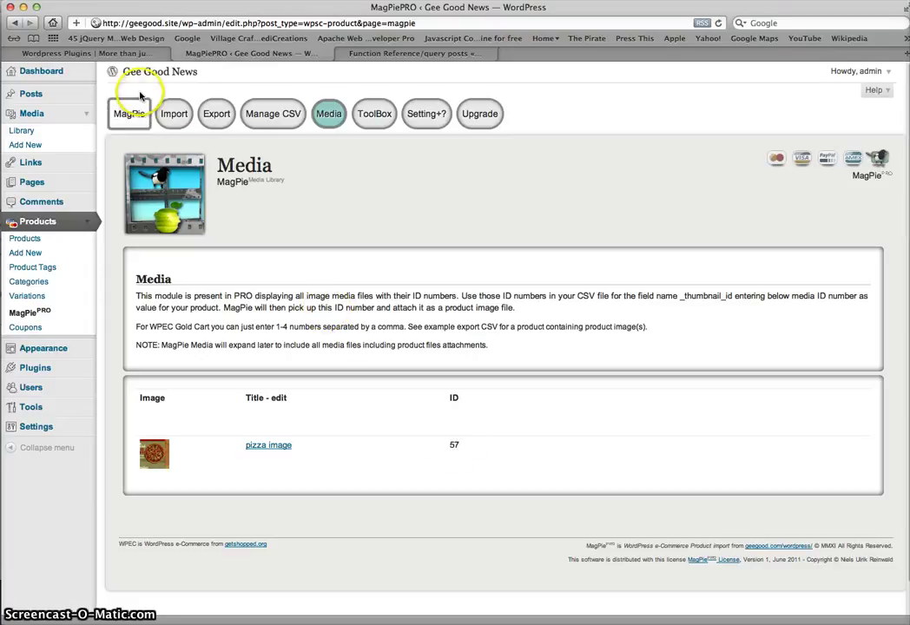
# - Load the online stored file demo_thumbnails.csv into MagPie PRO's import for field mapping
pyautogui.click(173, 114)
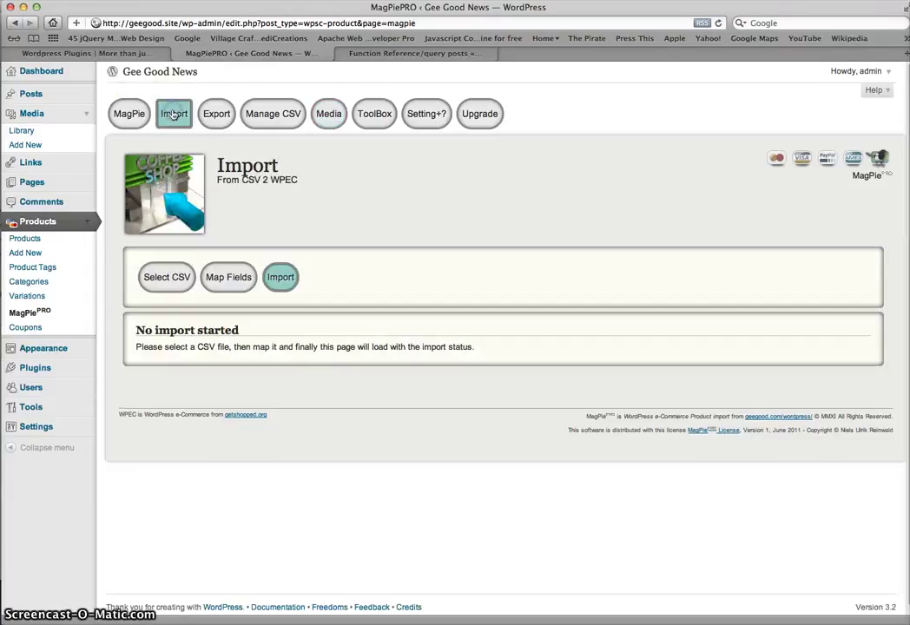
pyautogui.click(168, 276)
pyautogui.scroll(-4, 486, 356)
pyautogui.scroll(-1, 491, 373)
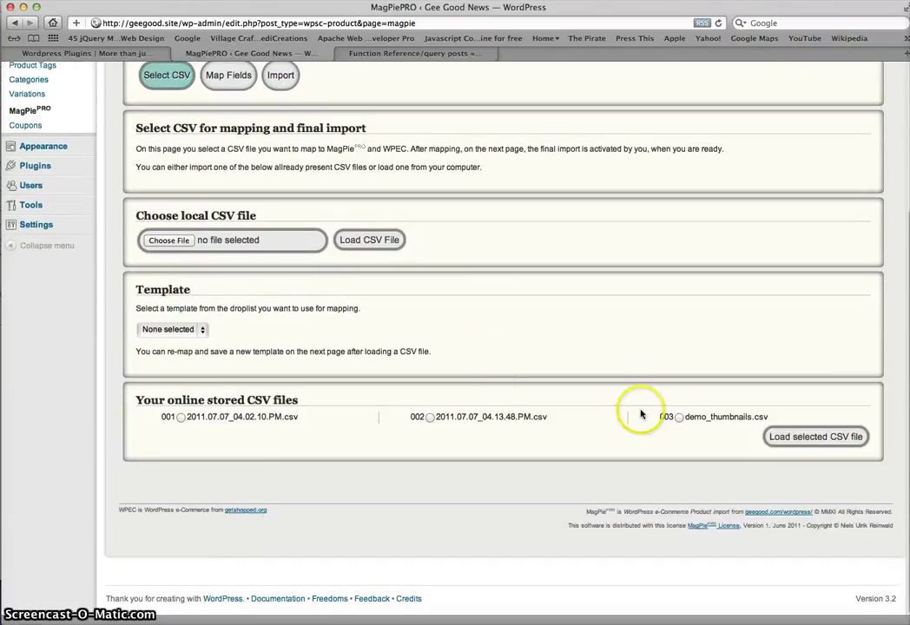
pyautogui.click(677, 416)
pyautogui.click(777, 436)
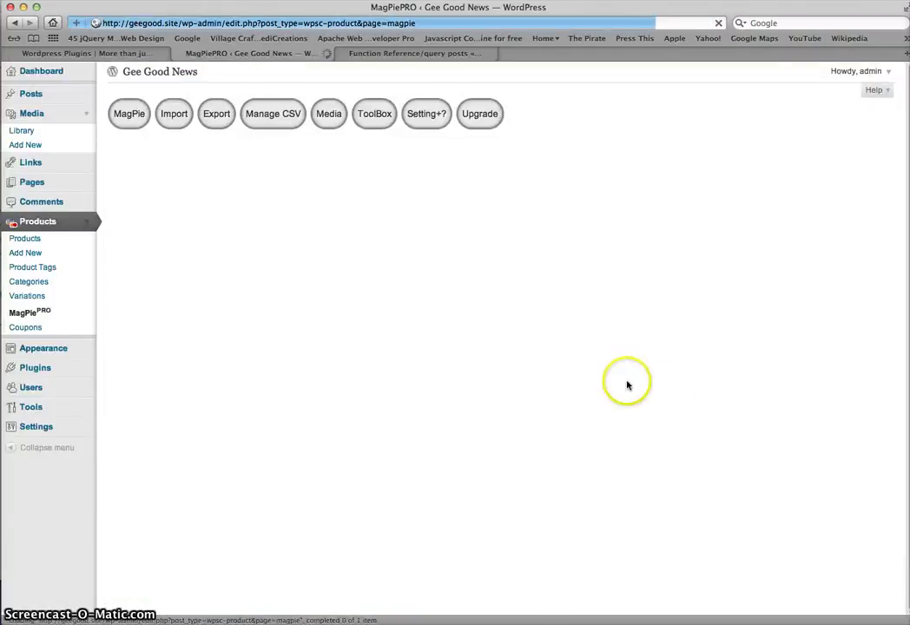
# - Review the field mapping and import options for the loaded CSV, and return to the MagPie start page
pyautogui.scroll(-4, 660, 364)
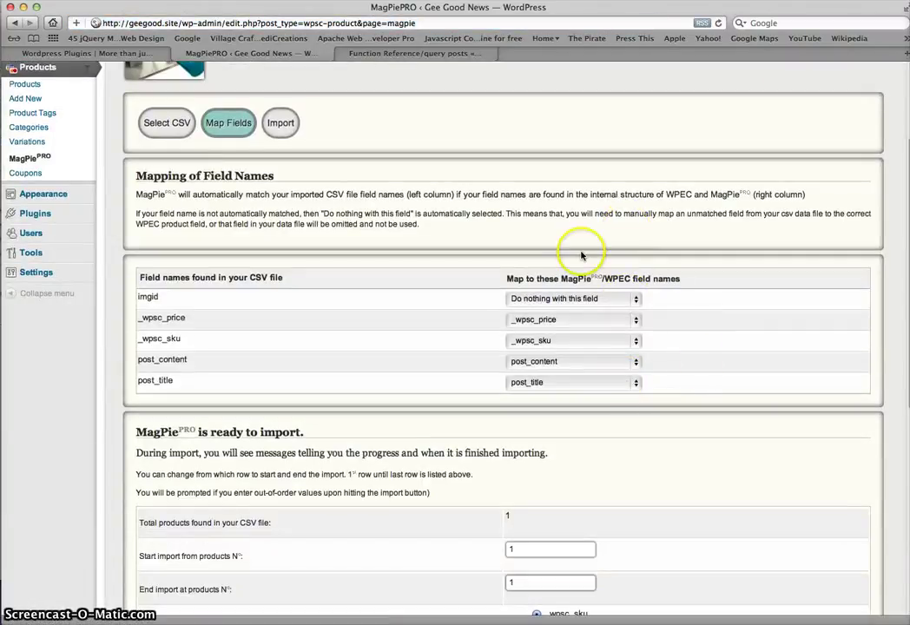
pyautogui.scroll(-6, 681, 329)
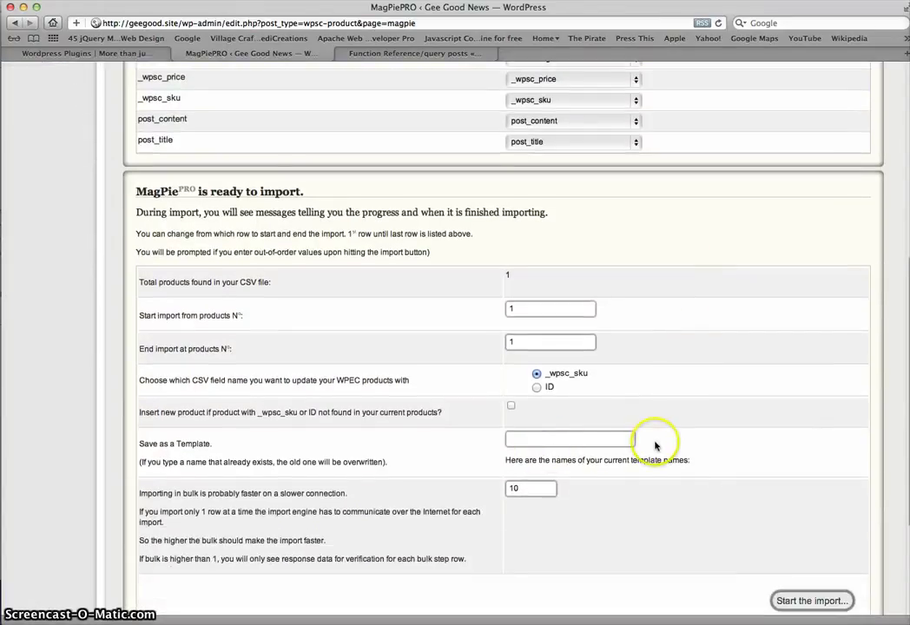
pyautogui.scroll(5, 653, 497)
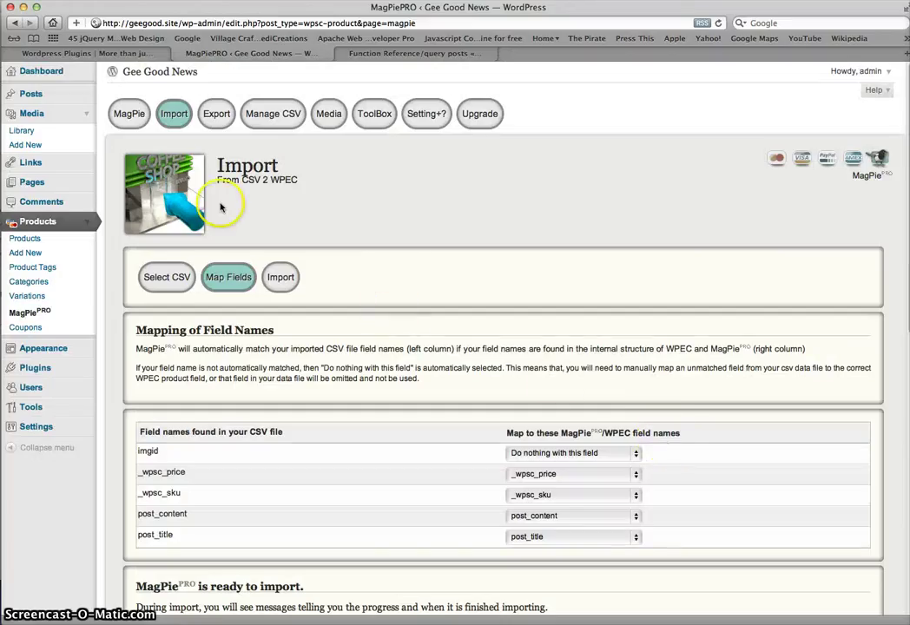
pyautogui.click(125, 114)
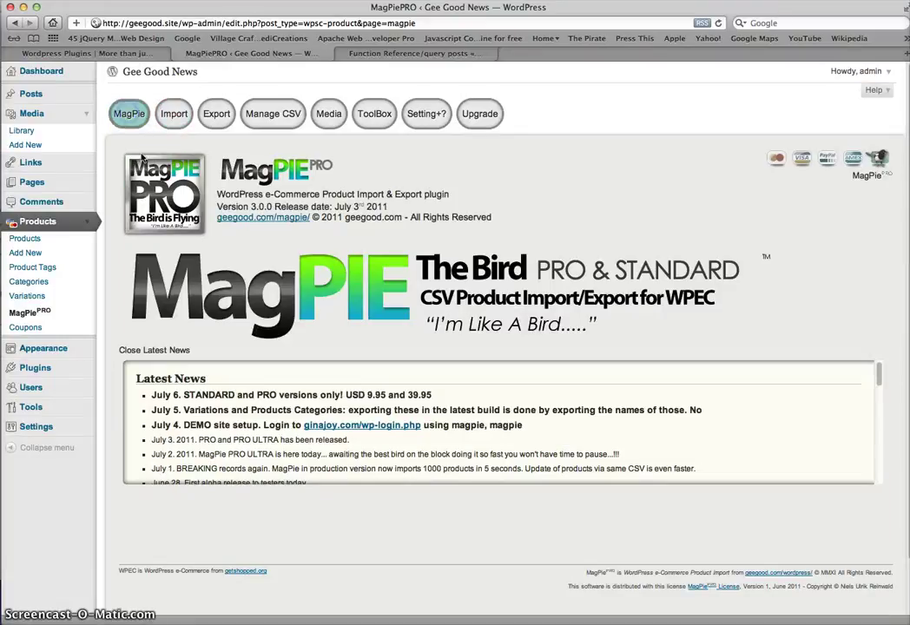
pyautogui.click(339, 365)
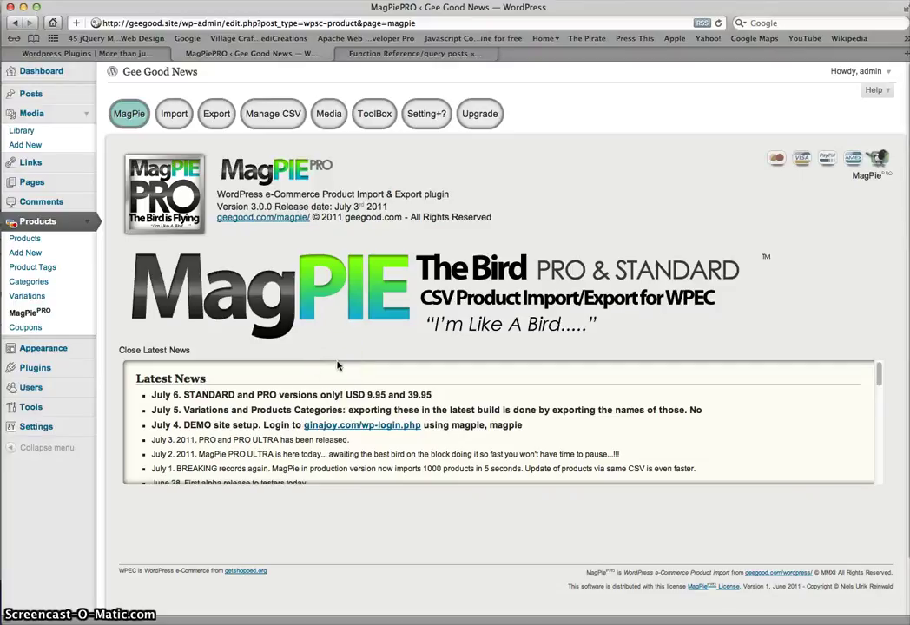